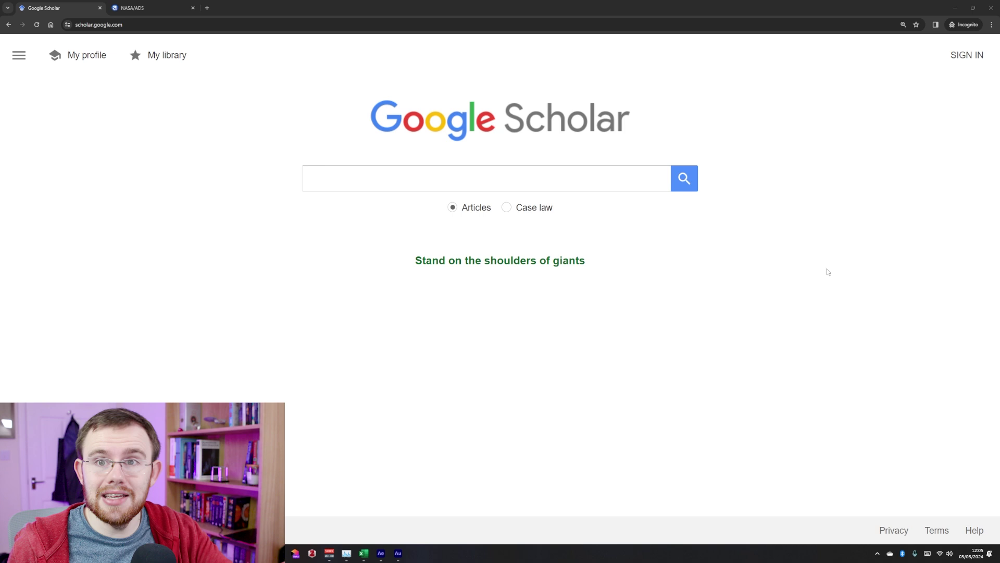
# Step: Switch over to the NASA ADS search page
pyautogui.click(168, 4)
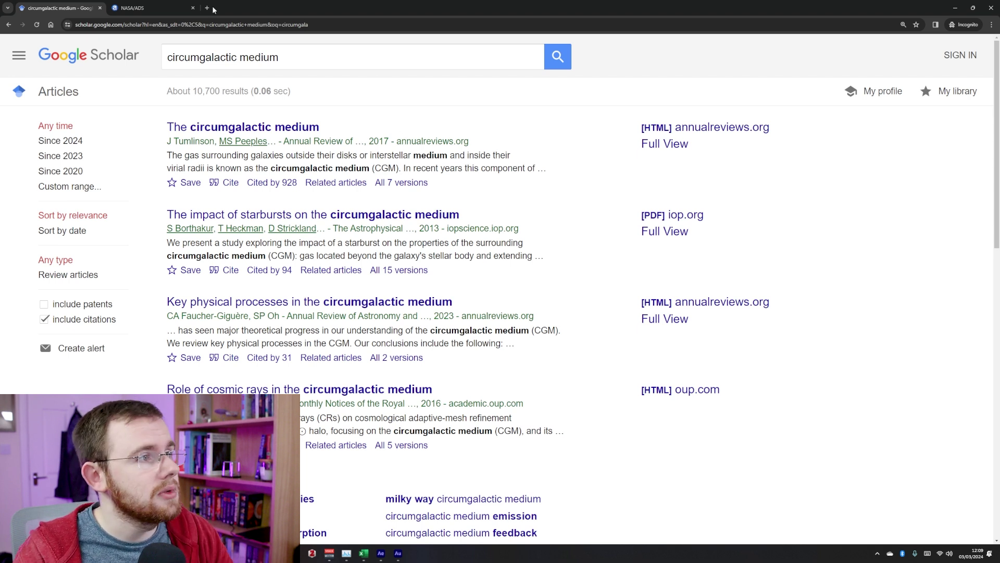
# Step: Search NASA ADS for circumgalactic medium without the refereed-only restriction, then return to Scholar
pyautogui.click(157, 8)
pyautogui.write('c')
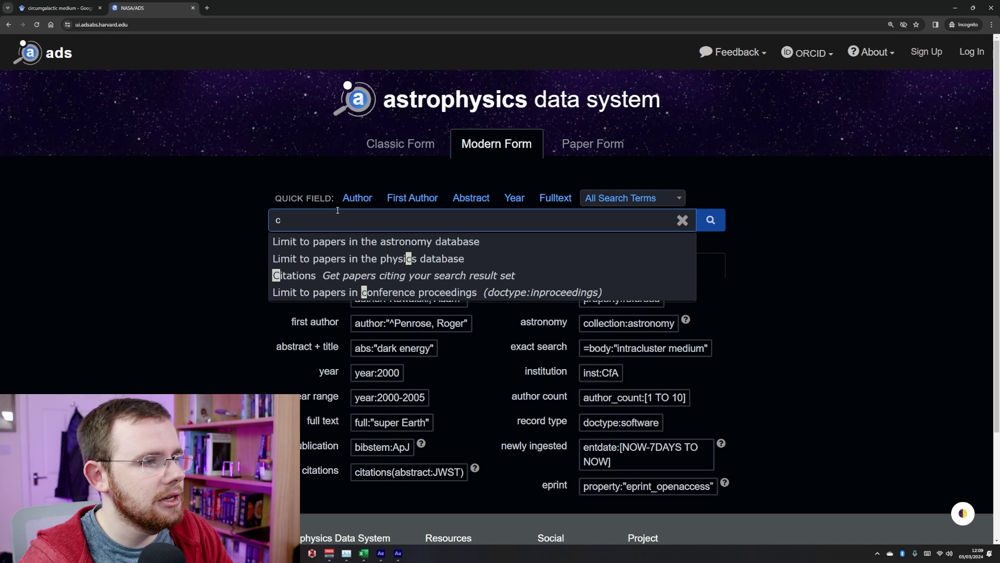
pyautogui.write('ircumg')
pyautogui.press('Return')
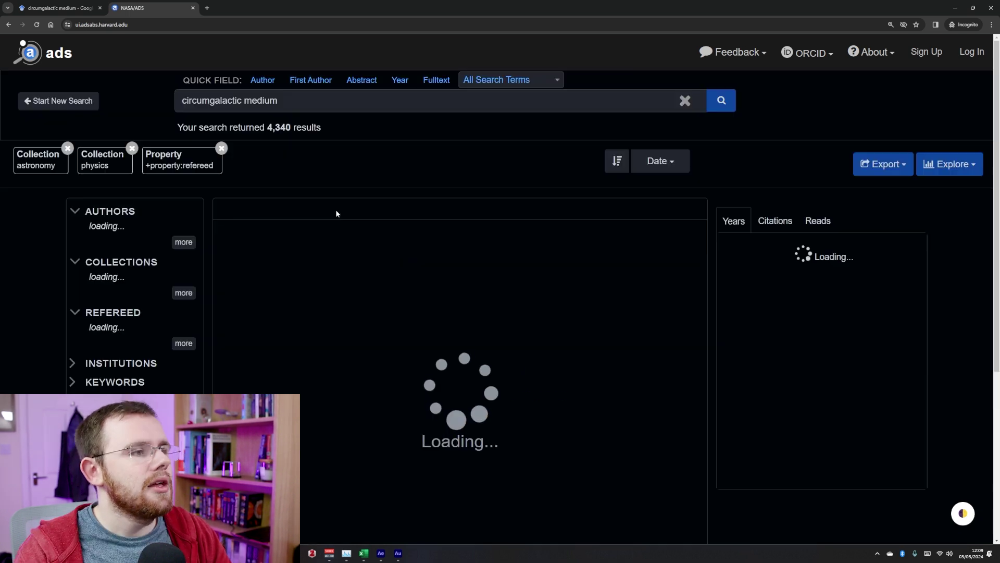
pyautogui.click(221, 148)
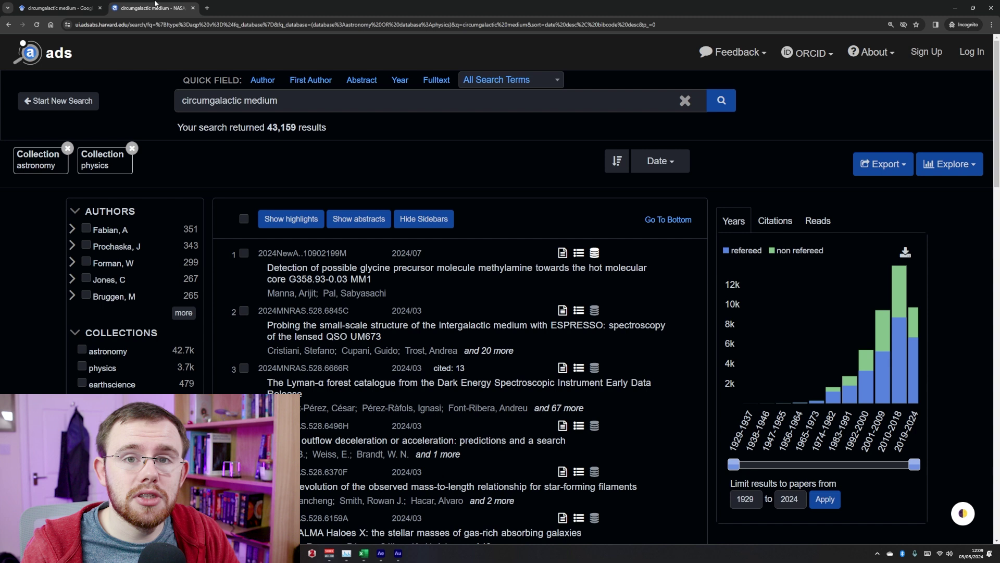
pyautogui.click(59, 8)
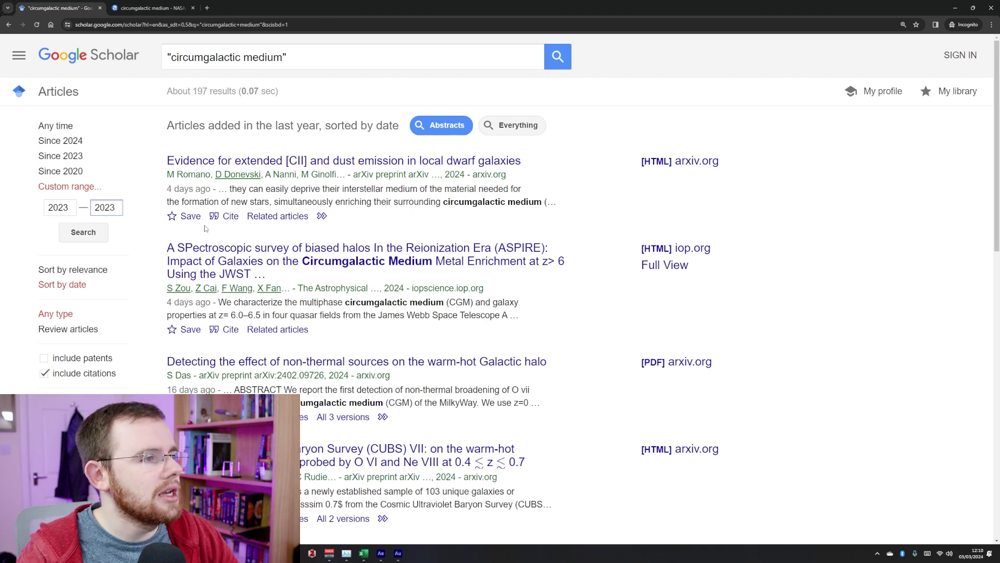
# Step: Apply the 2023–2023 custom date range to the quoted-phrase Scholar results
pyautogui.click(82, 238)
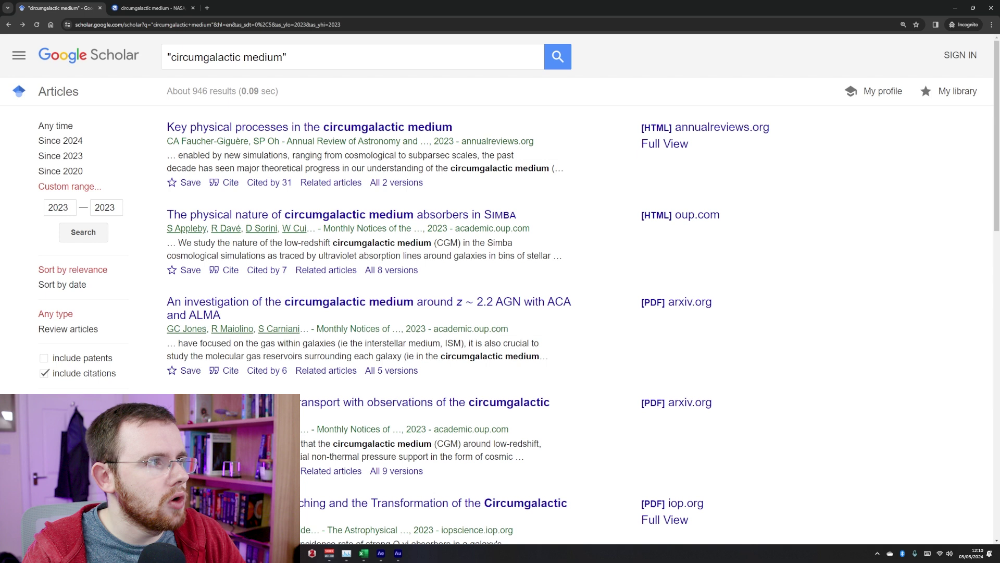
# Step: Limit the NASA ADS circumgalactic medium results to refereed papers from 2023 only
pyautogui.hotkey('ctrl', 'Tab')
pyautogui.scroll(-1, 120, 248)
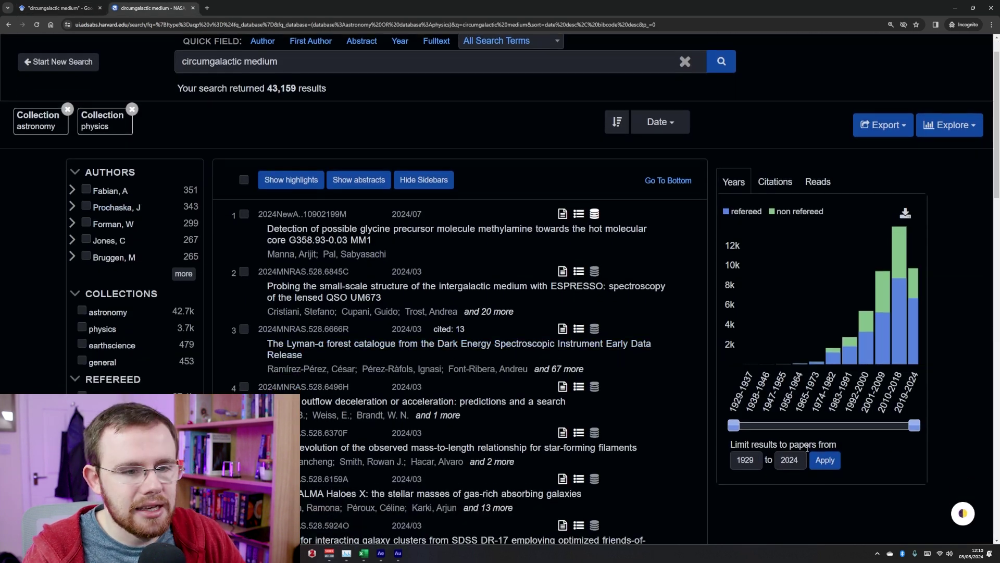
pyautogui.doubleClick(754, 459)
pyautogui.write('2023')
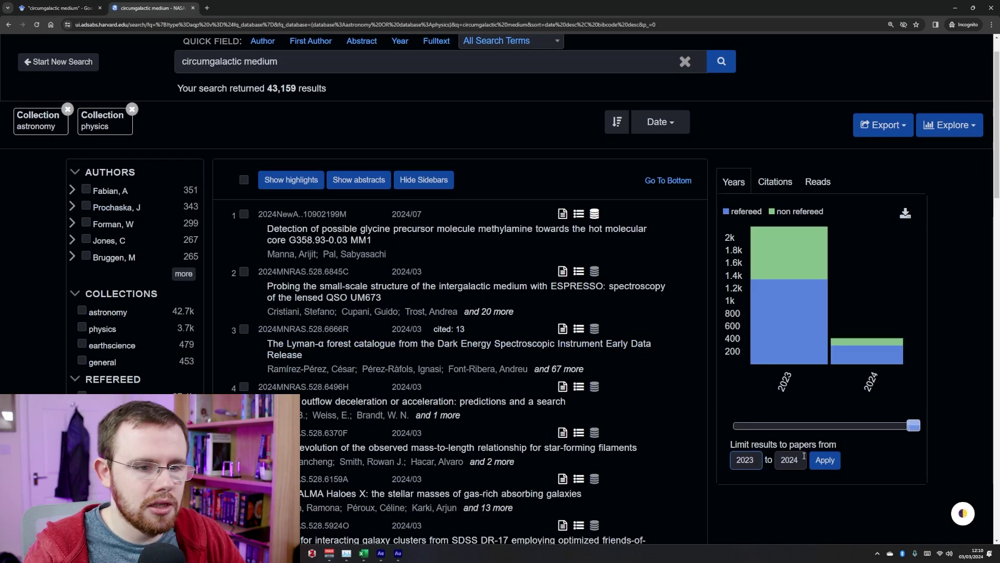
pyautogui.doubleClick(784, 459)
pyautogui.write('2023')
pyautogui.click(824, 459)
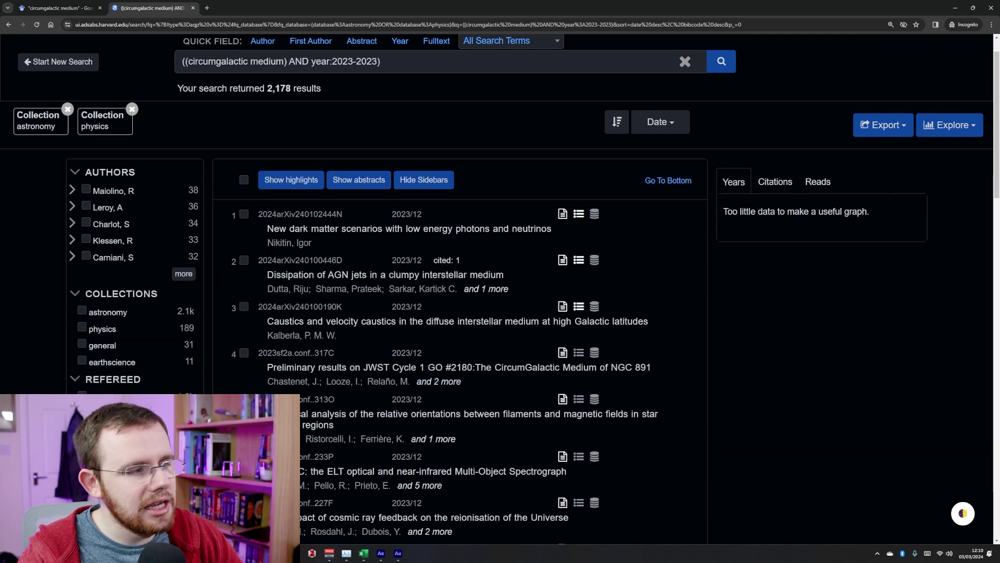
pyautogui.click(82, 395)
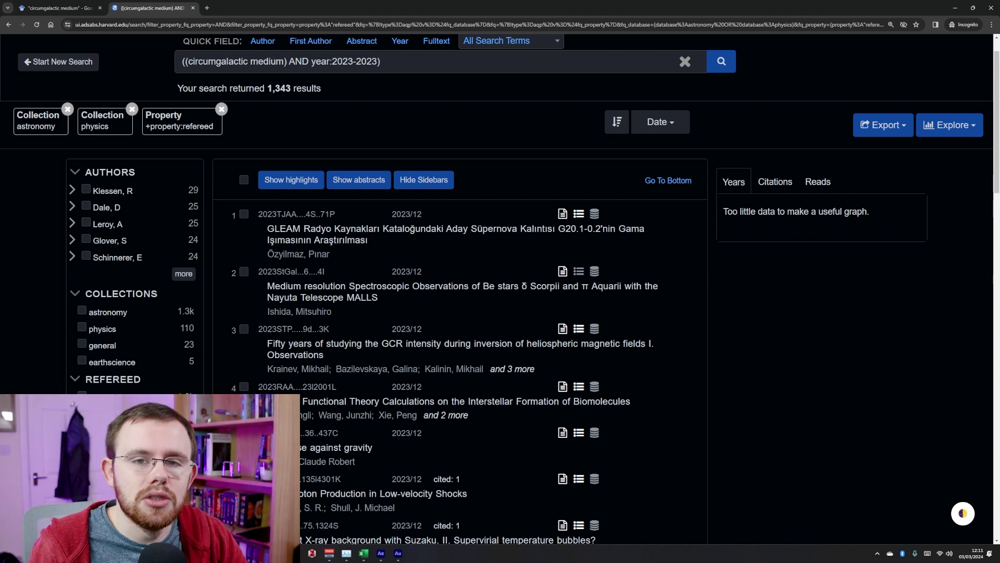
pyautogui.hotkey('ctrl', 'shift', 'Tab')
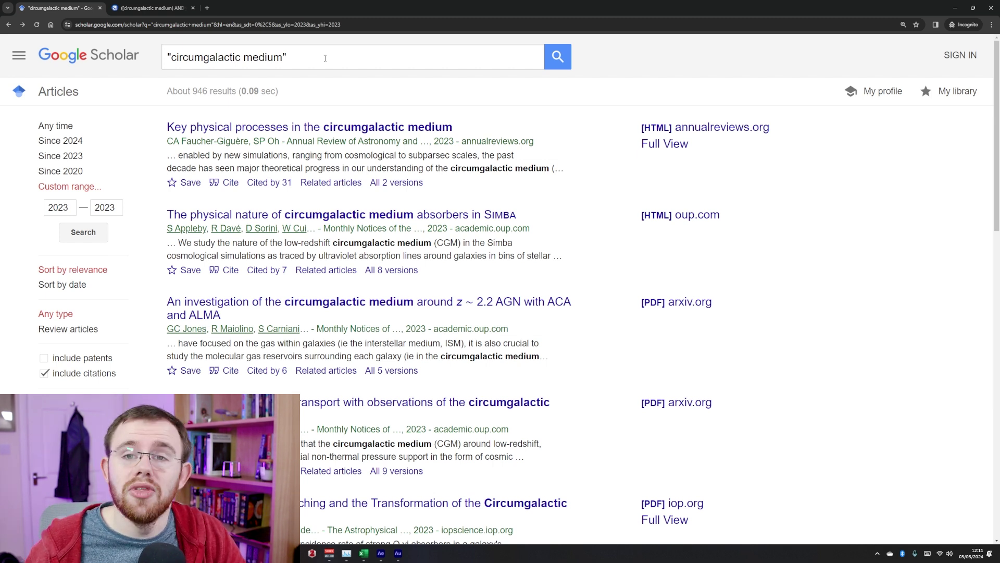
# Step: Add an author: filter for one specific author to the 2023 Scholar query
pyautogui.click(325, 58)
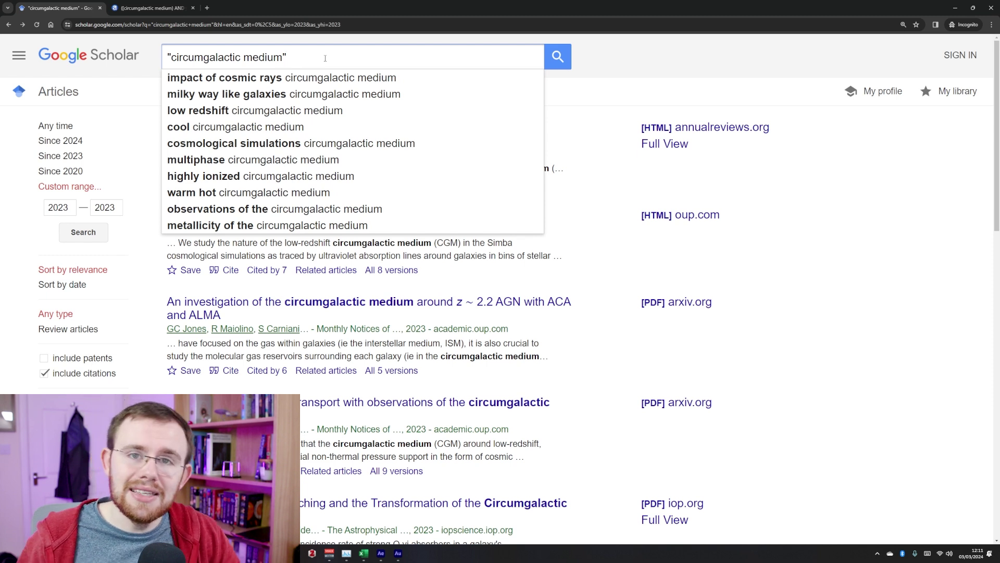
pyautogui.write('au')
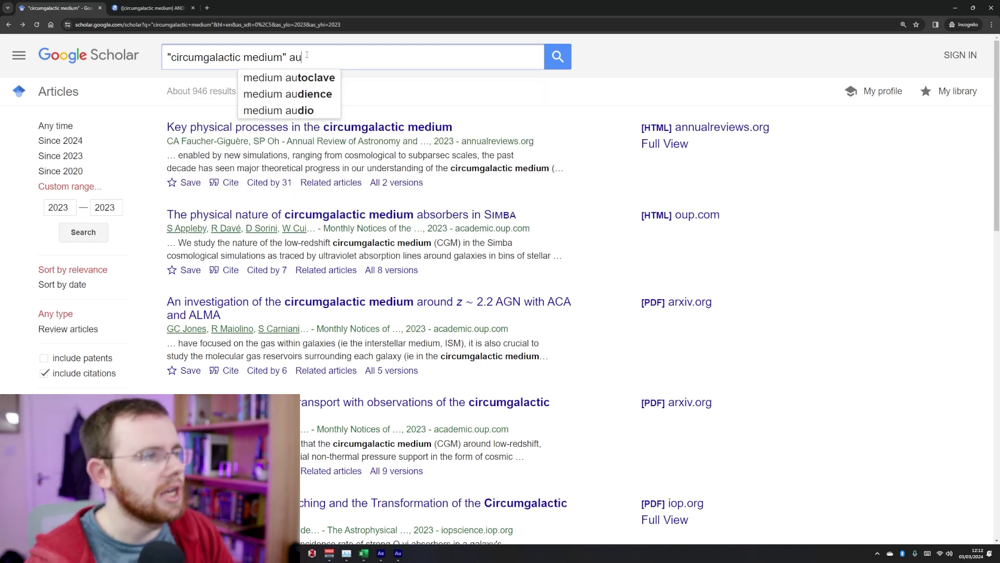
pyautogui.write('thor:"R Pa')
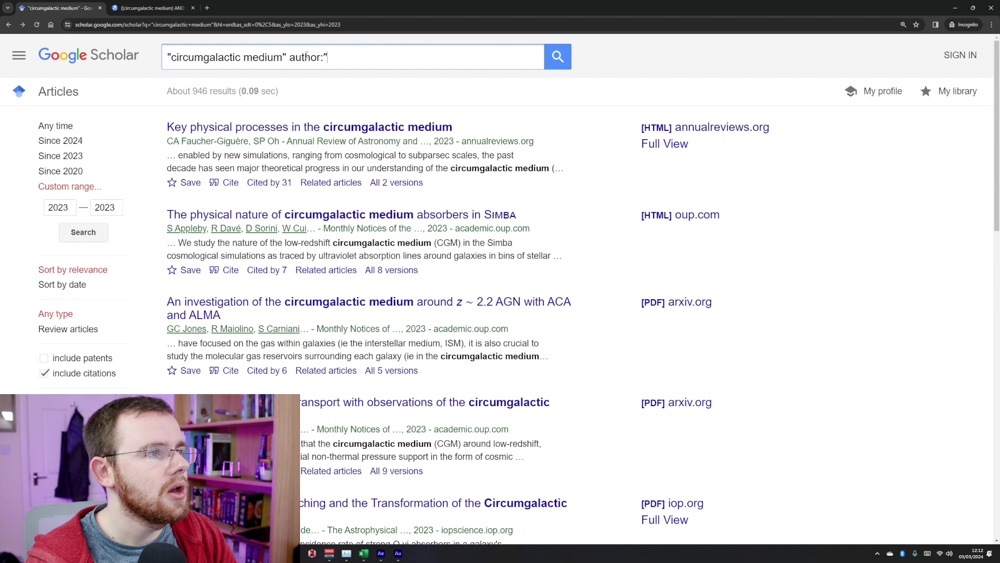
pyautogui.write('kmor"')
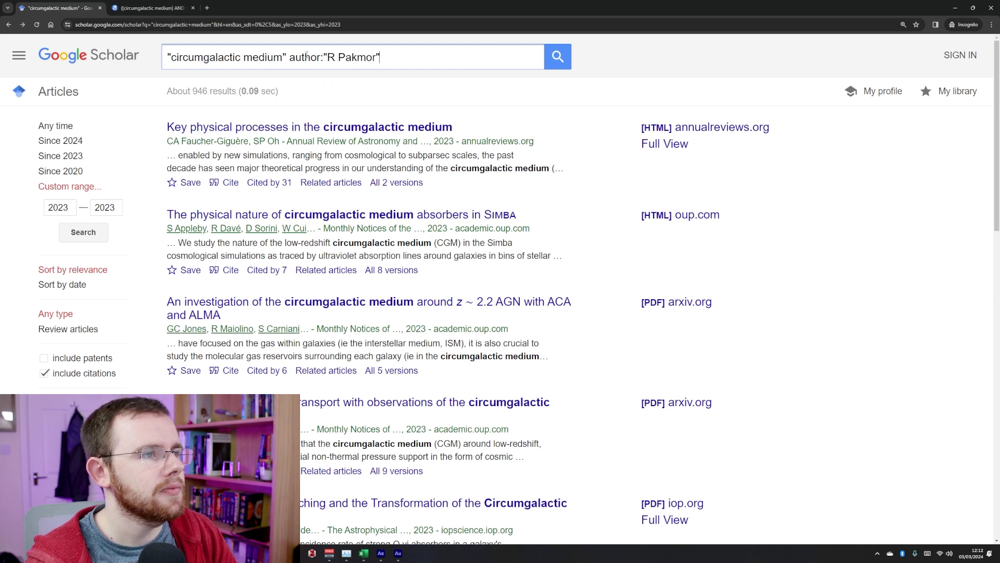
pyautogui.press('Return')
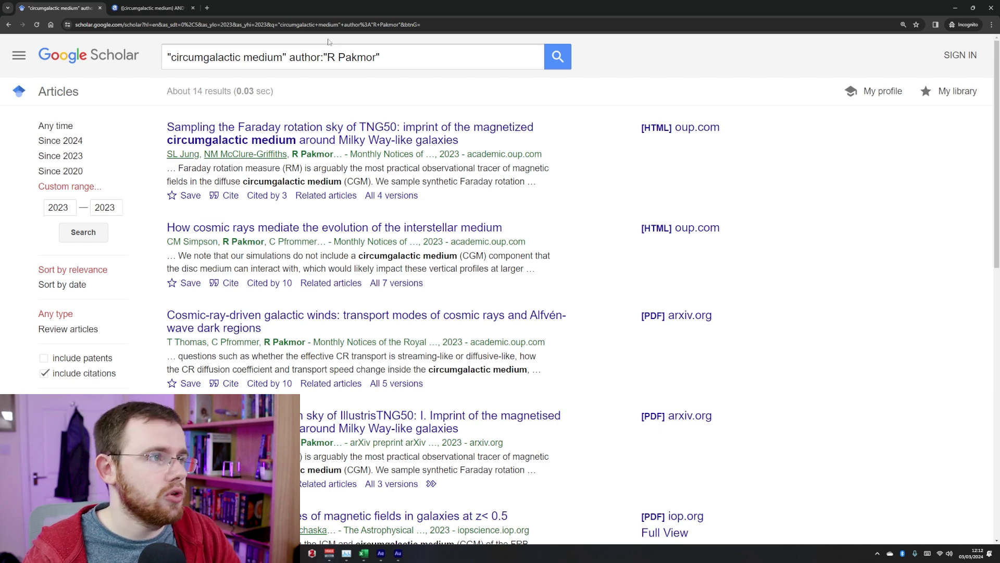
pyautogui.hotkey('ctrl', 'Tab')
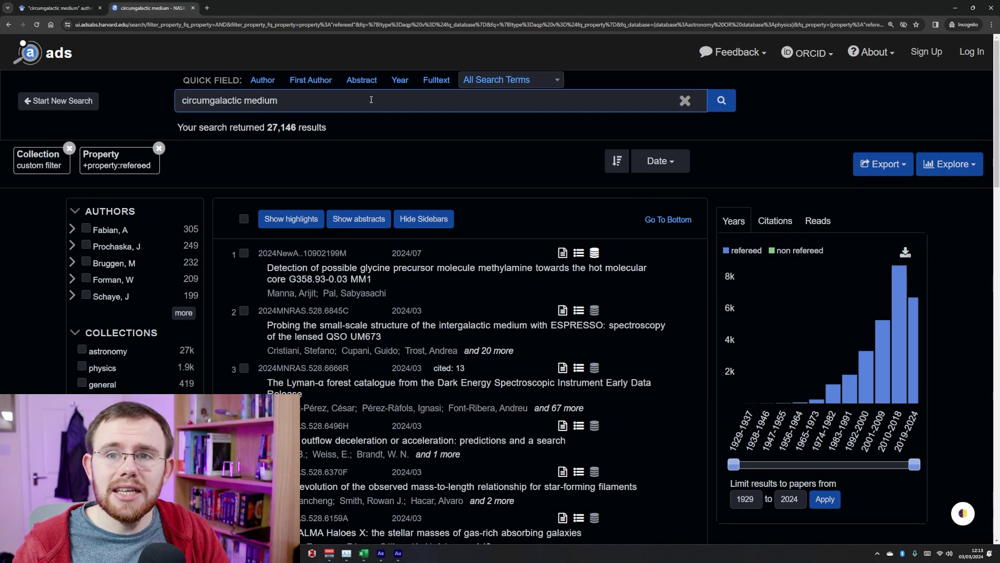
pyautogui.write('author')
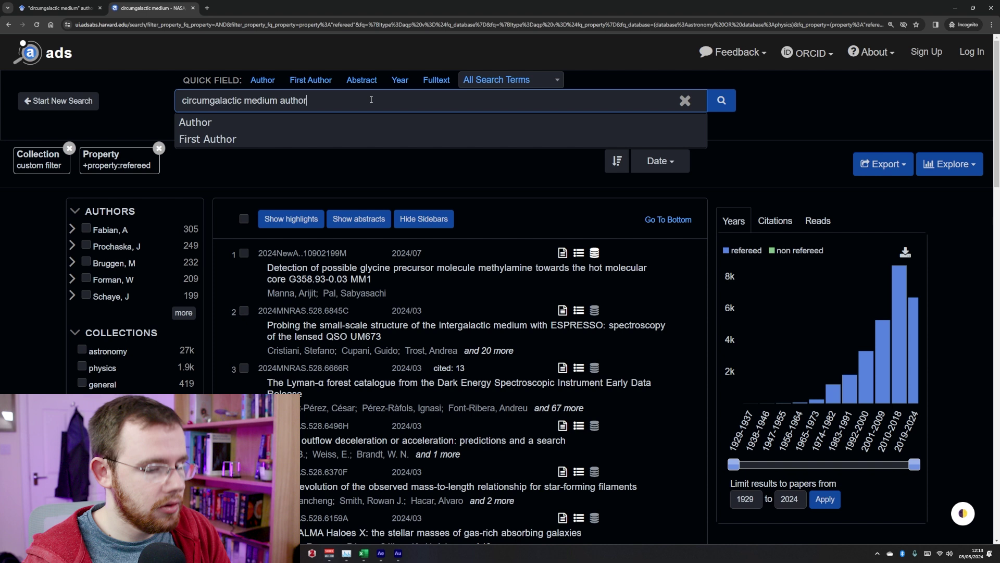
pyautogui.write(':"R Pakmor"')
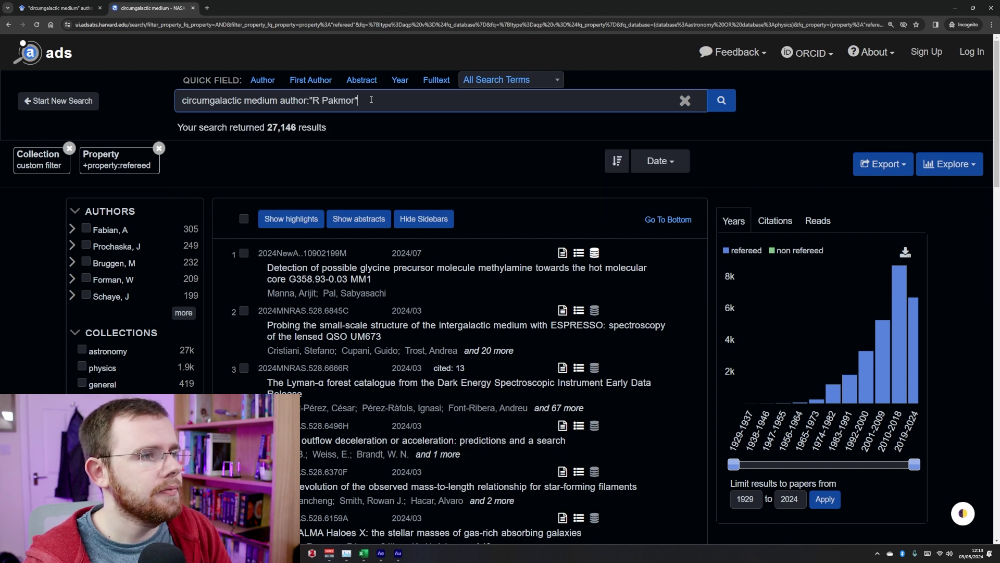
pyautogui.press('Return')
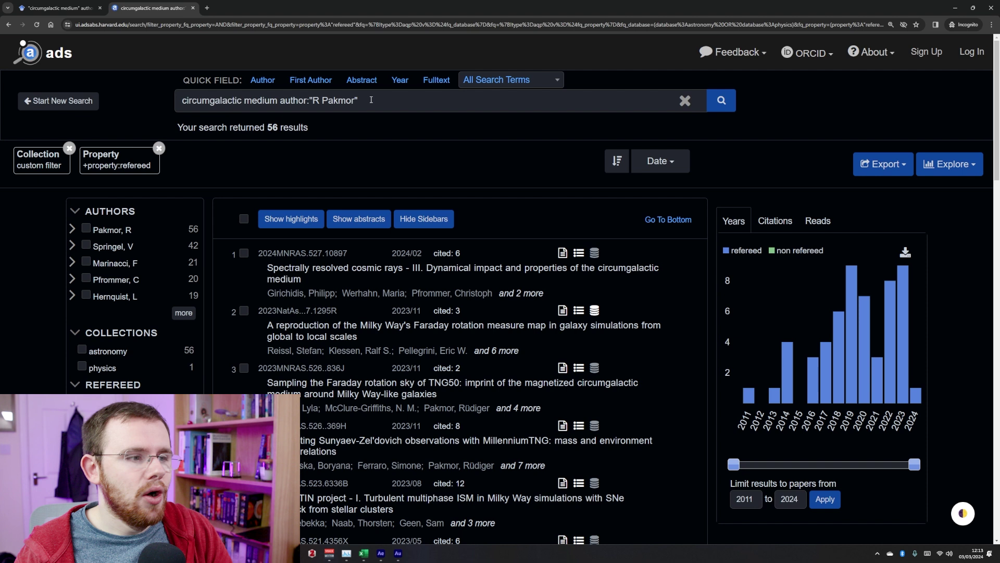
pyautogui.click(316, 103)
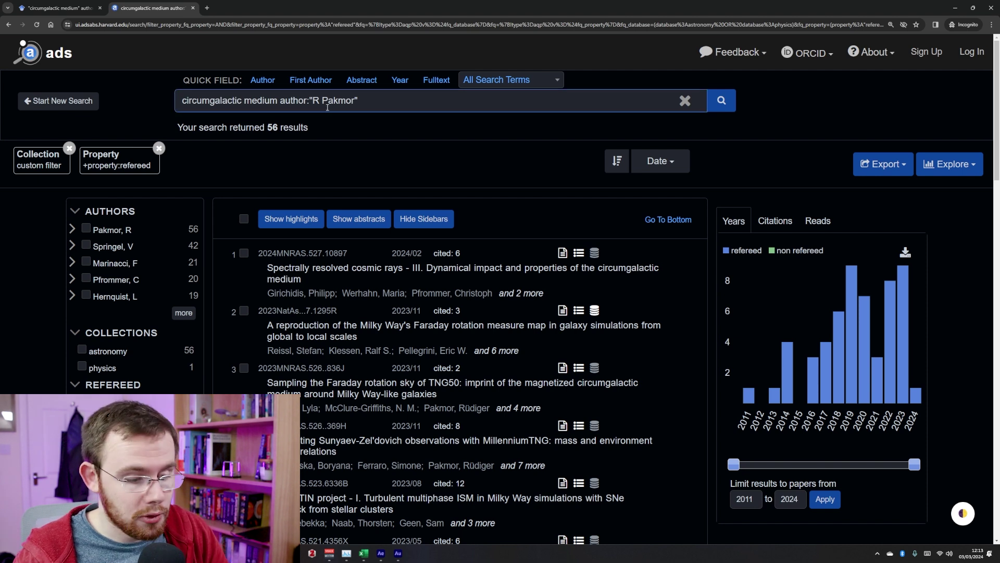
pyautogui.write('^')
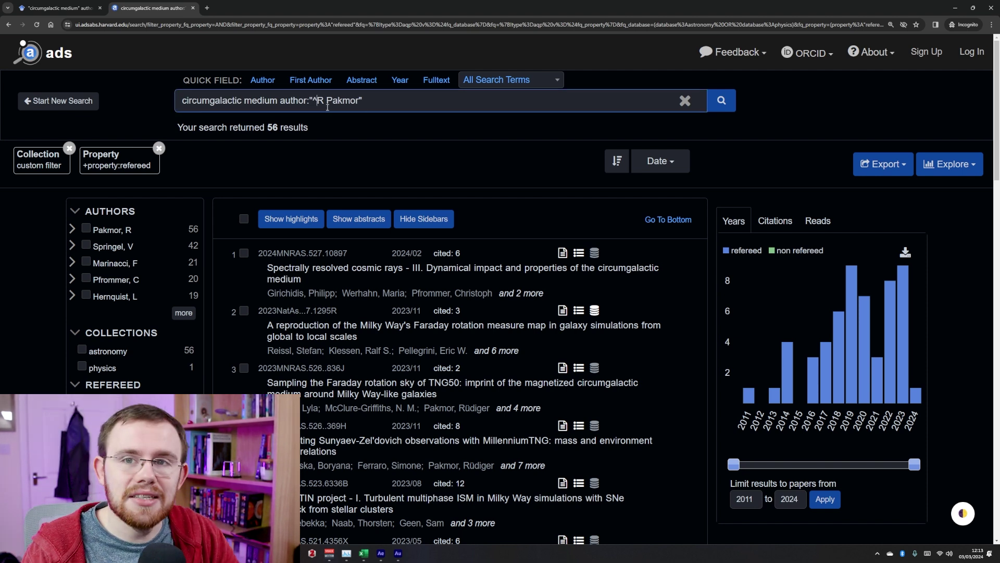
pyautogui.press('Return')
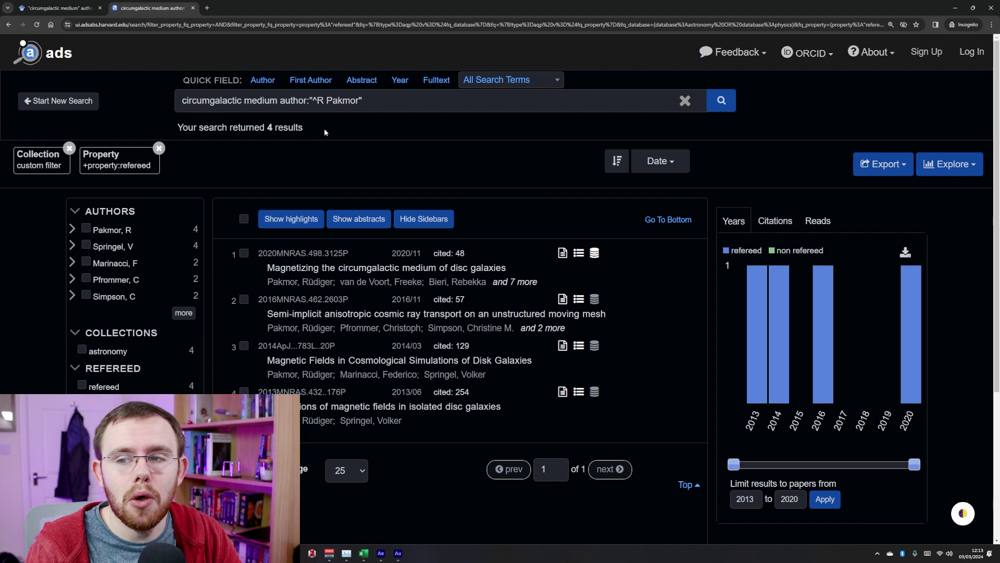
pyautogui.press('BackSpace')
pyautogui.press('Return')
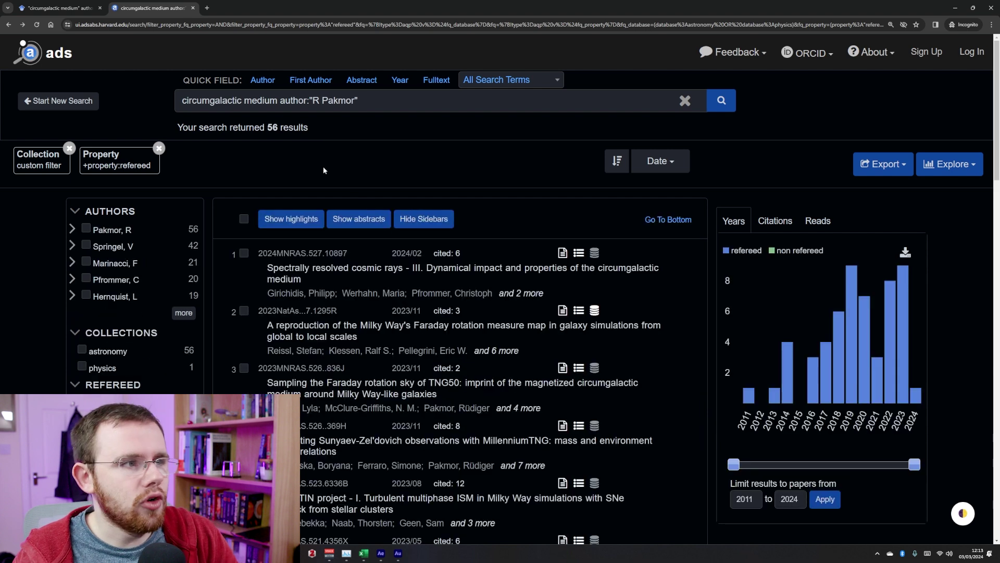
pyautogui.hotkey('alt', 'Left')
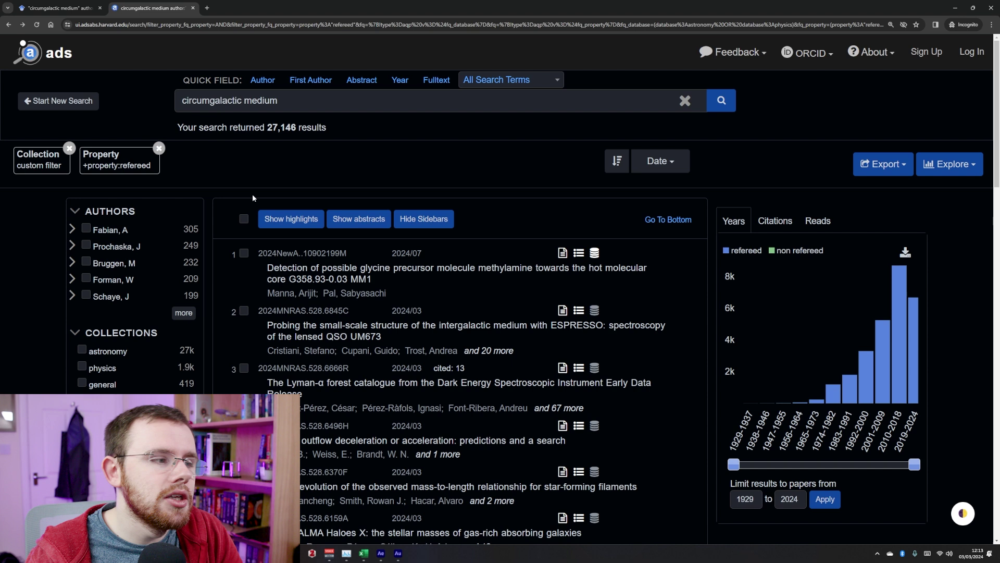
# Step: Limit the refereed NASA ADS results to MNRAS publications
pyautogui.scroll(-5, 174, 332)
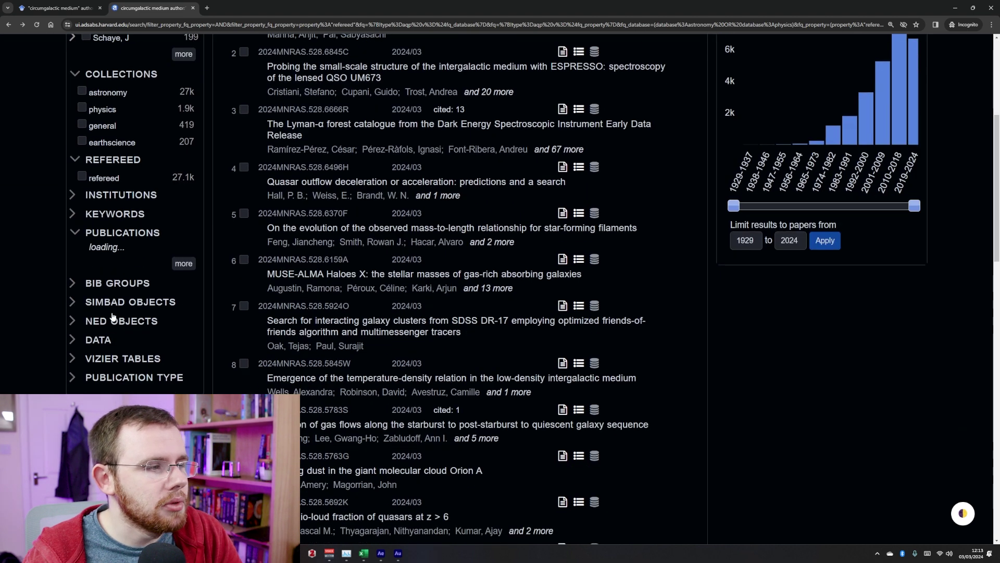
pyautogui.click(82, 251)
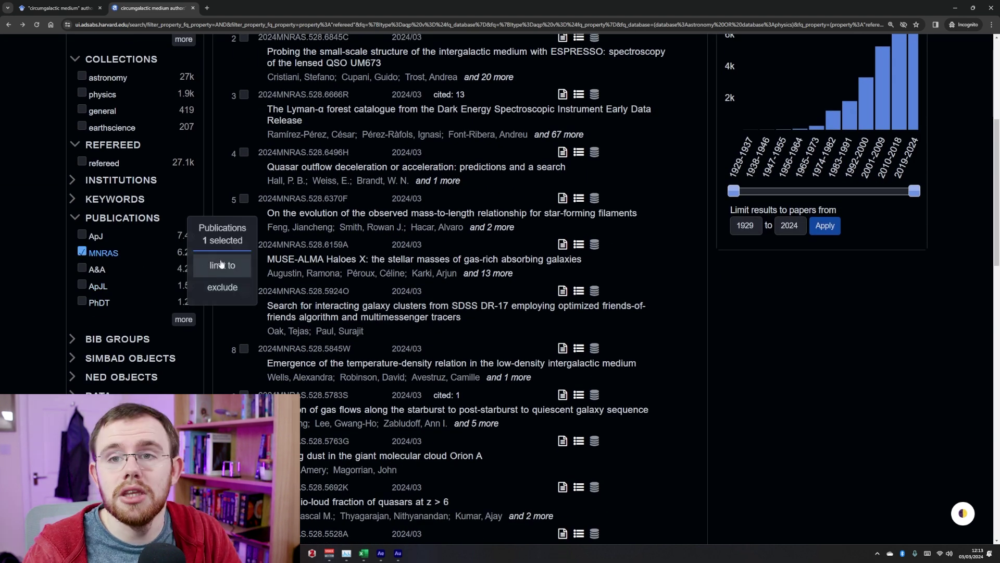
pyautogui.click(221, 264)
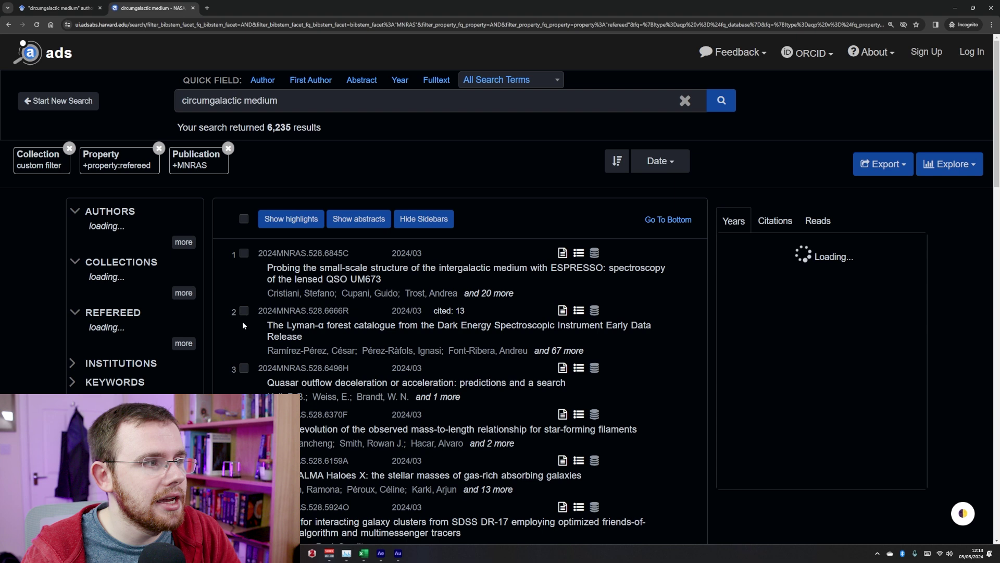
# Step: Further limit the results to papers from Max Planck institutions
pyautogui.scroll(-2, 201, 318)
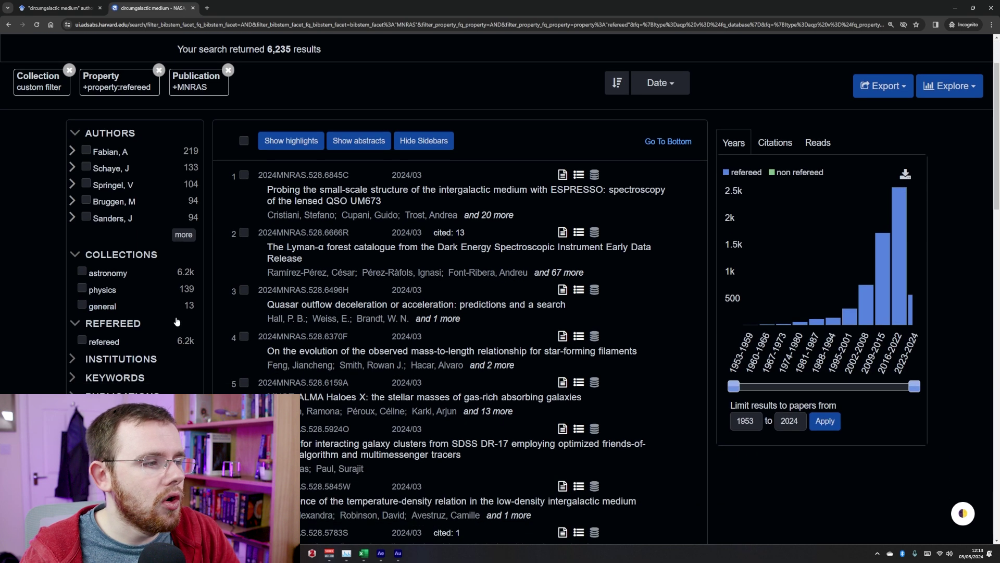
pyautogui.click(107, 364)
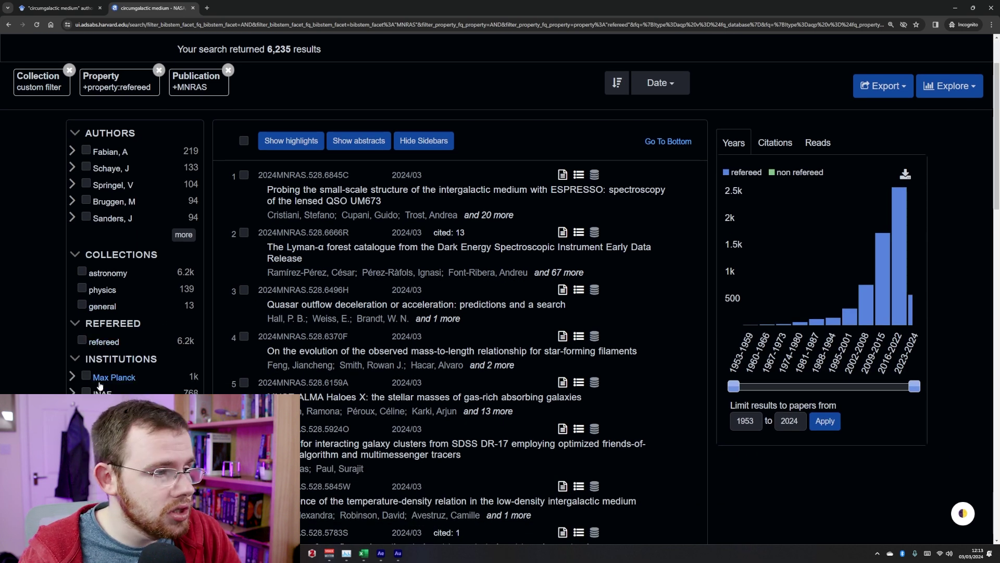
pyautogui.scroll(-2, 99, 386)
pyautogui.click(114, 299)
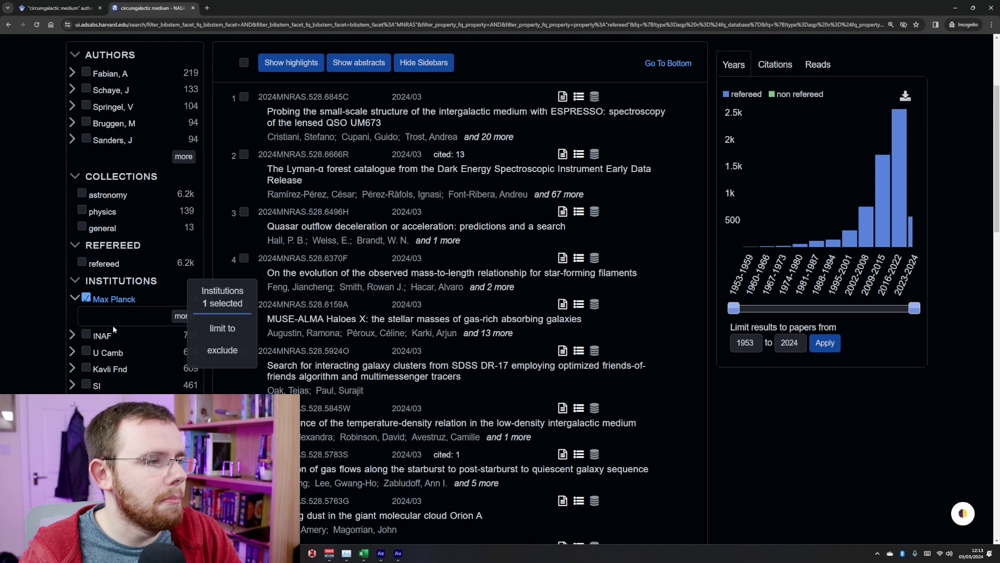
pyautogui.click(222, 327)
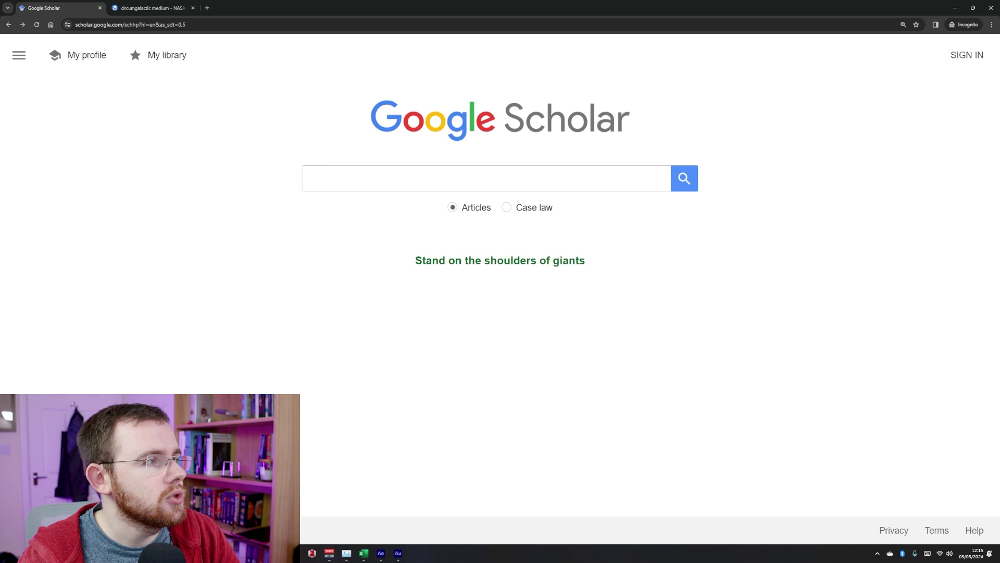
# Step: In Advanced search, enter all words 'circumgalactic medium' and one specific author
pyautogui.click(18, 55)
pyautogui.click(44, 222)
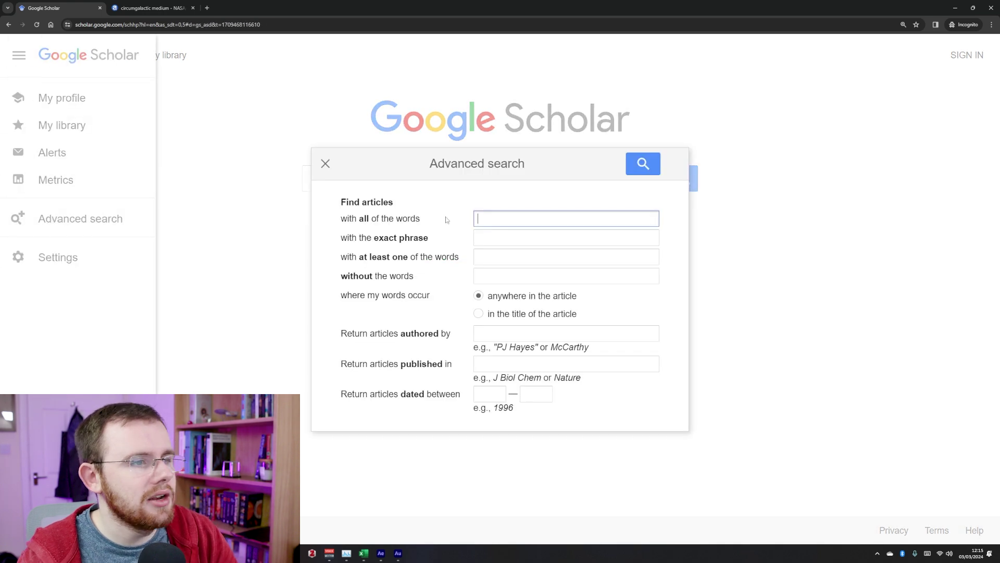
pyautogui.write('circum')
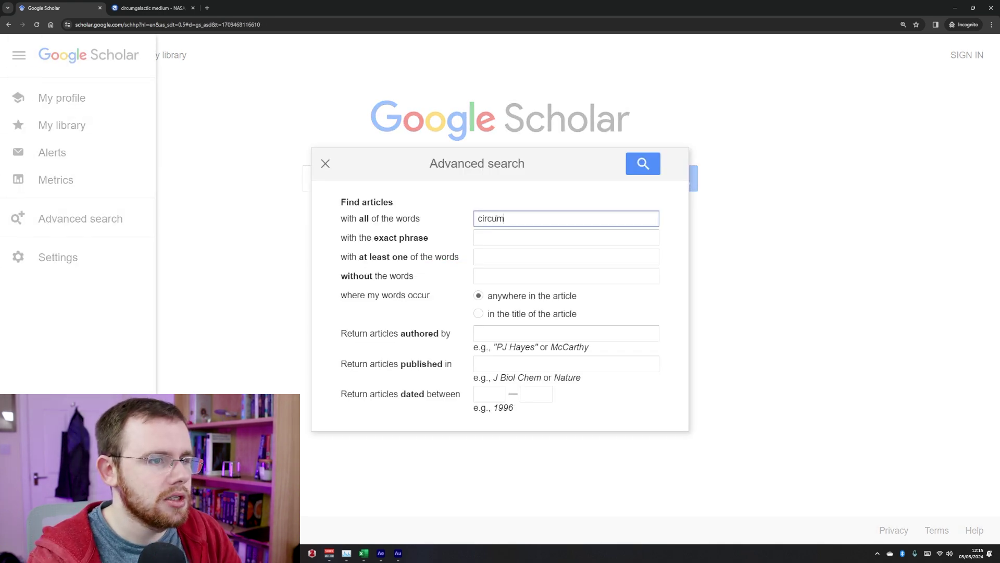
pyautogui.write('galactic medium')
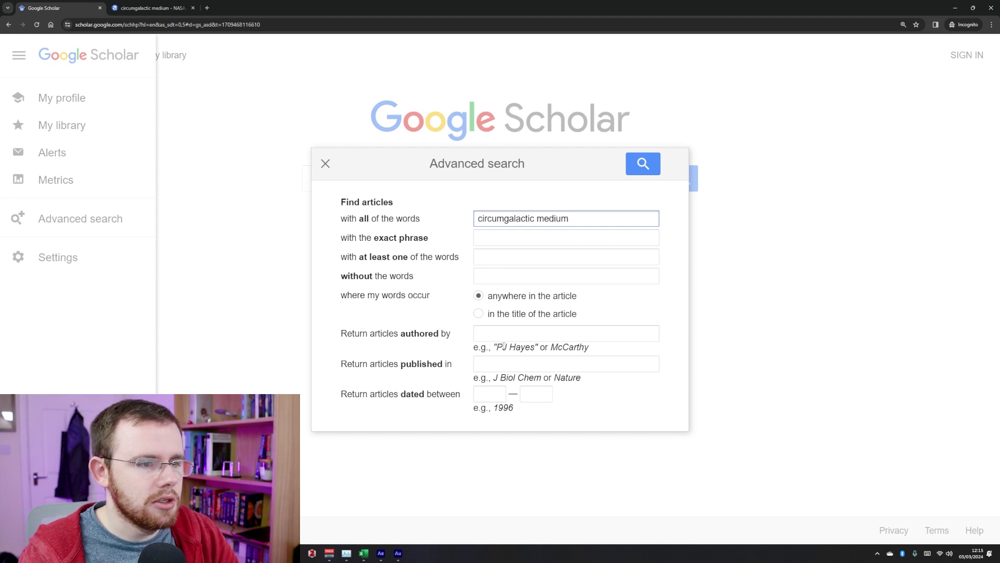
pyautogui.click(490, 329)
pyautogui.write('"R Pakmor')
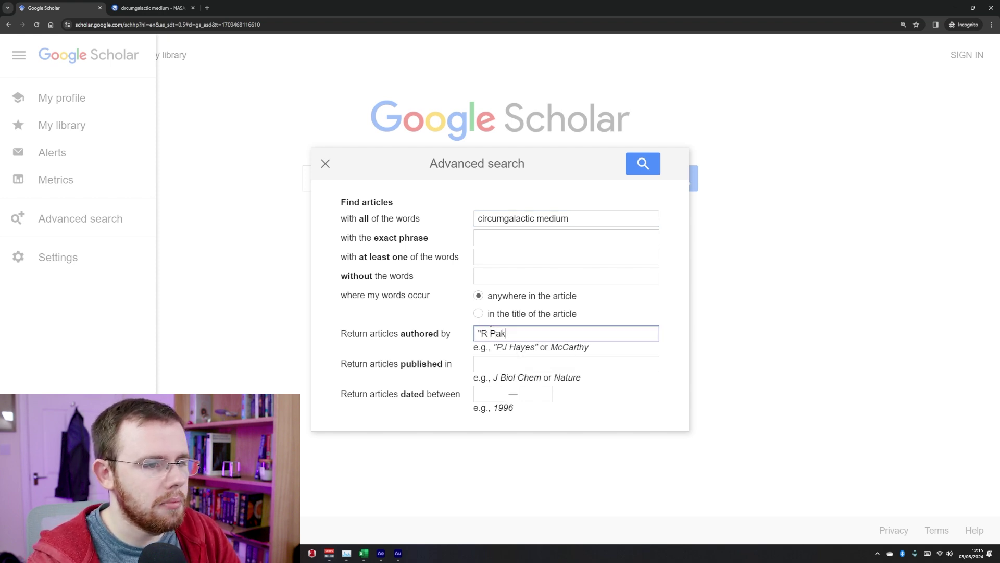
# Step: Restrict to Monthly Notices, years 2021–2024, and run the advanced search
pyautogui.click(497, 367)
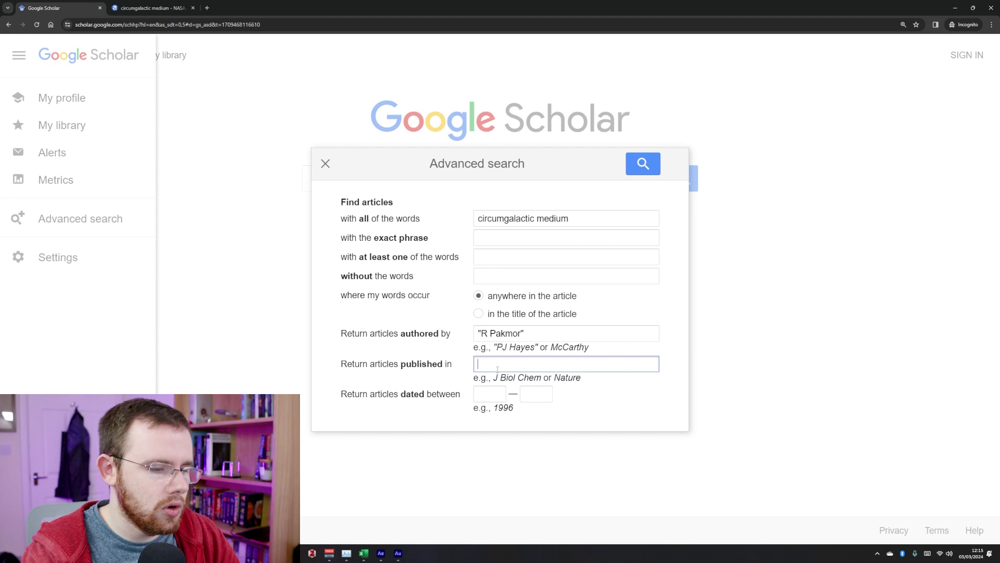
pyautogui.write('N')
pyautogui.press('BackSpace')
pyautogui.write('Mon')
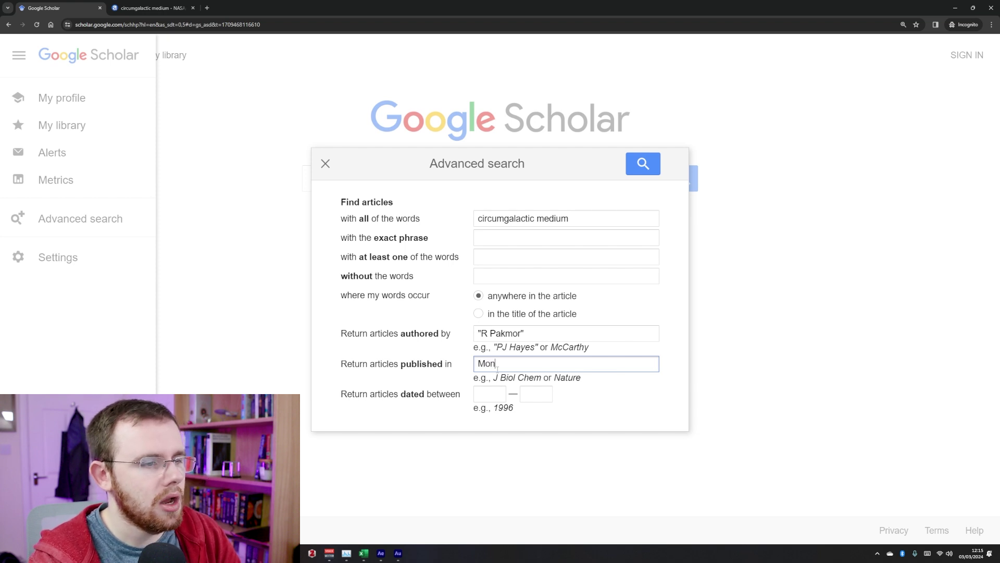
pyautogui.write('thly')
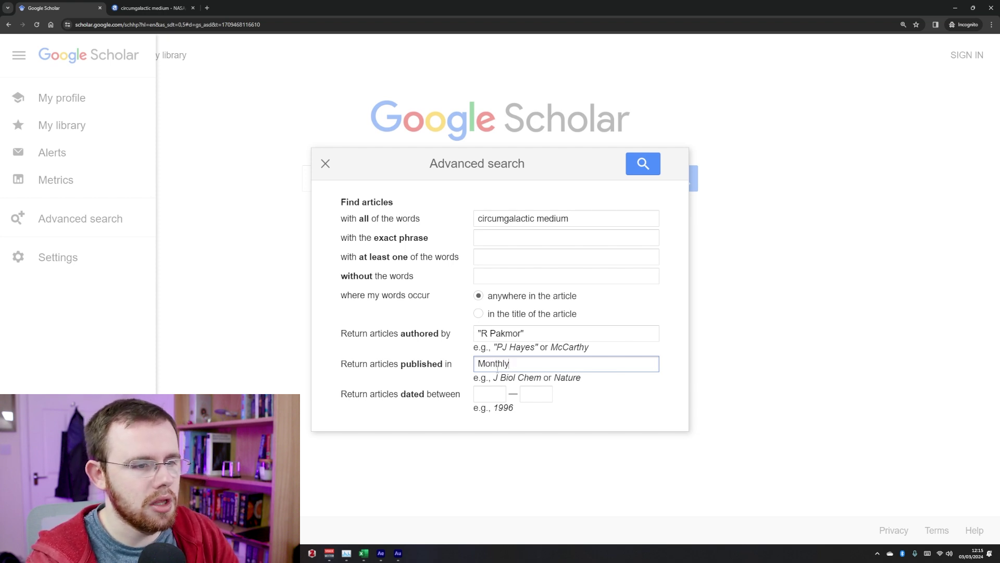
pyautogui.write('t Notices')
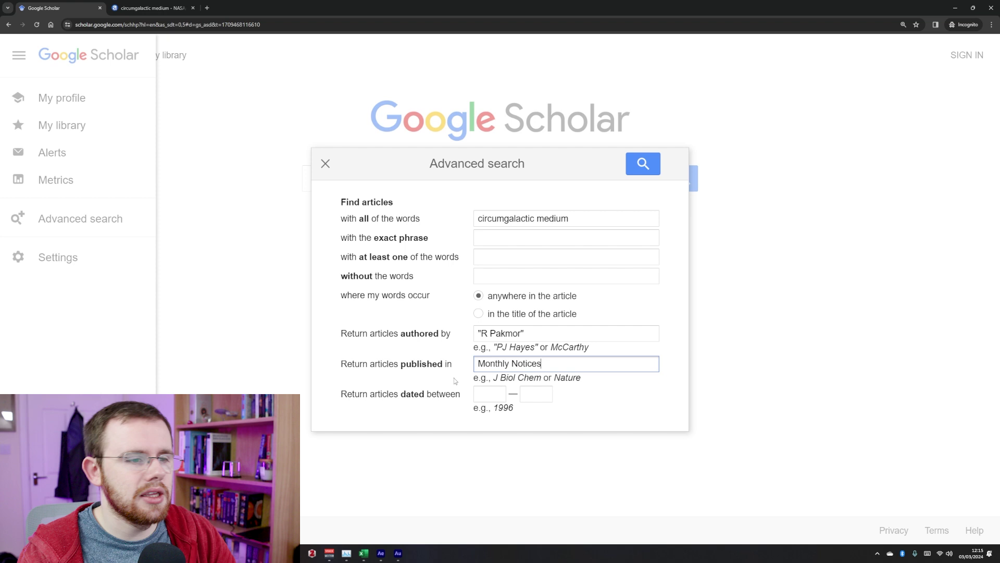
pyautogui.click(479, 394)
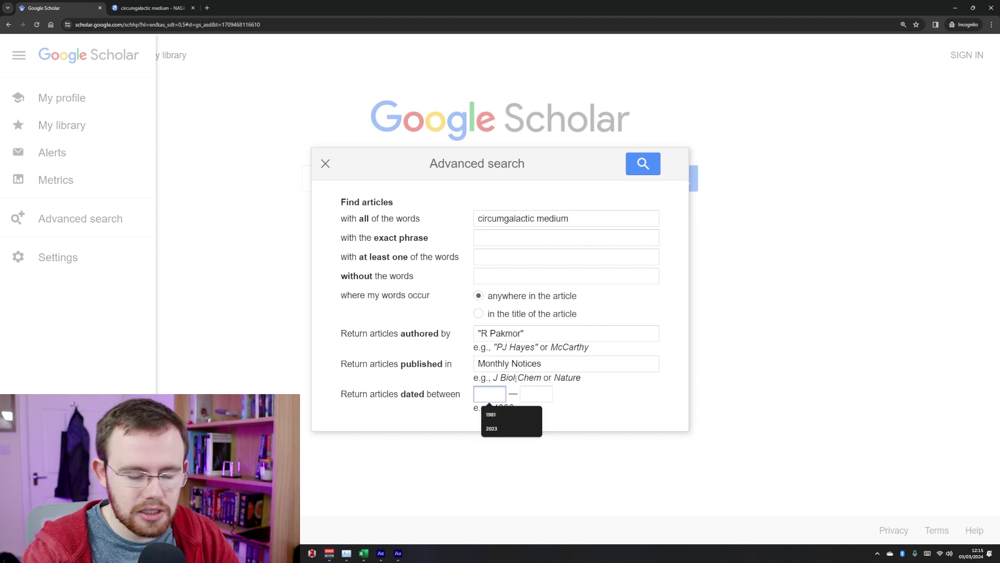
pyautogui.write('2021')
pyautogui.click(532, 394)
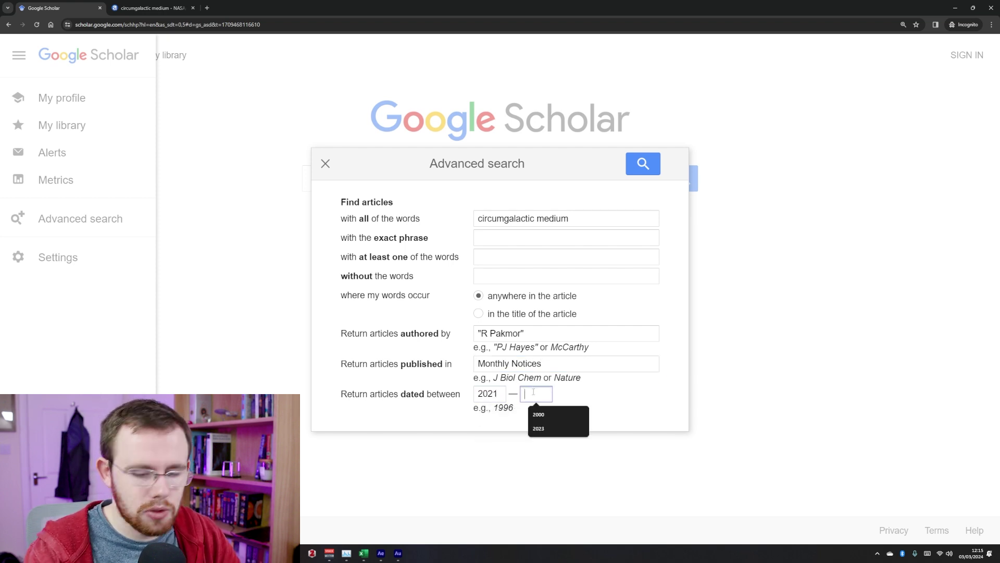
pyautogui.write('2024')
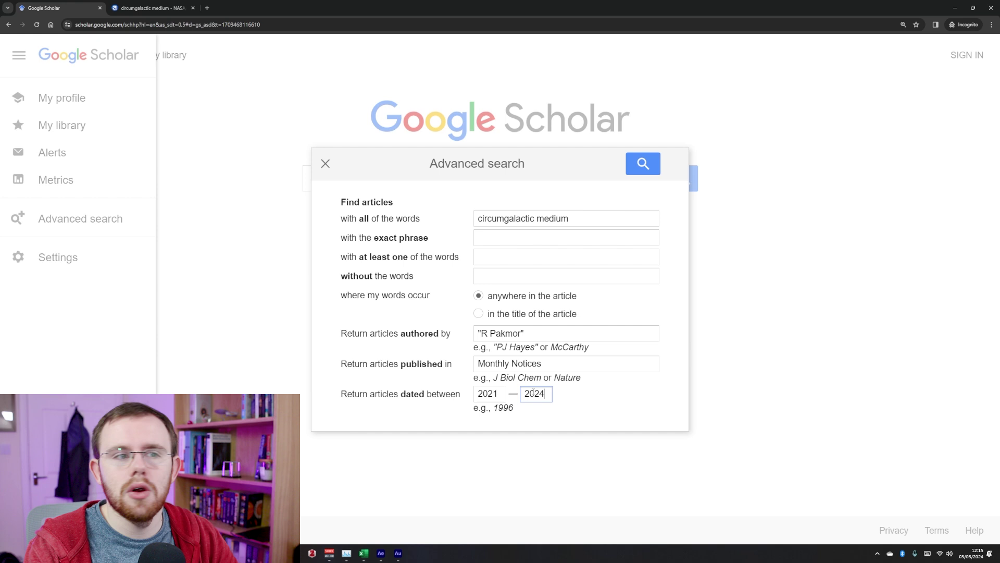
pyautogui.press('Return')
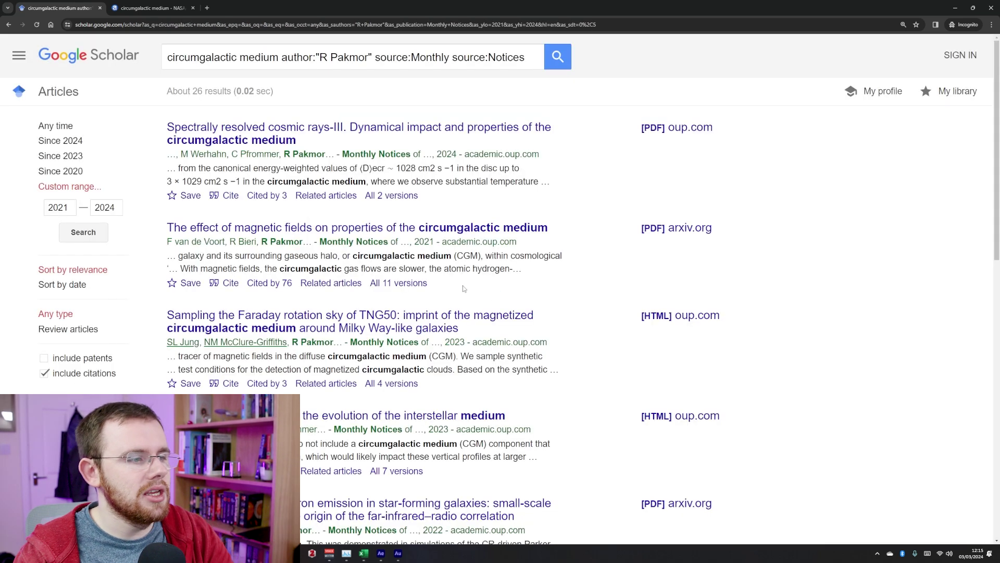
pyautogui.scroll(-4, 448, 276)
pyautogui.scroll(-6, 421, 248)
pyautogui.scroll(10, 428, 249)
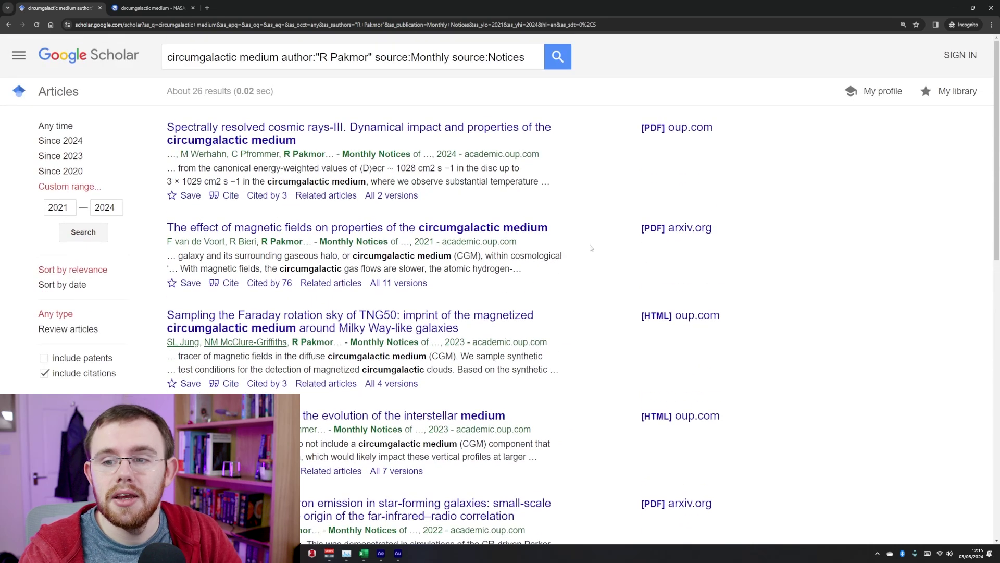
# Step: Start a classic-form NASA ADS search for the author, with end year 2024
pyautogui.click(151, 8)
pyautogui.click(73, 99)
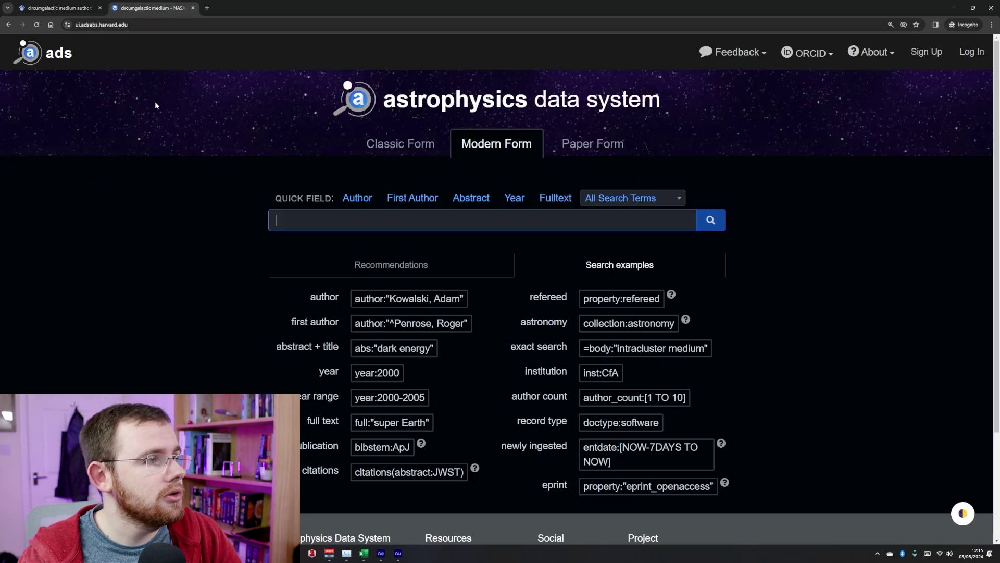
pyautogui.click(400, 144)
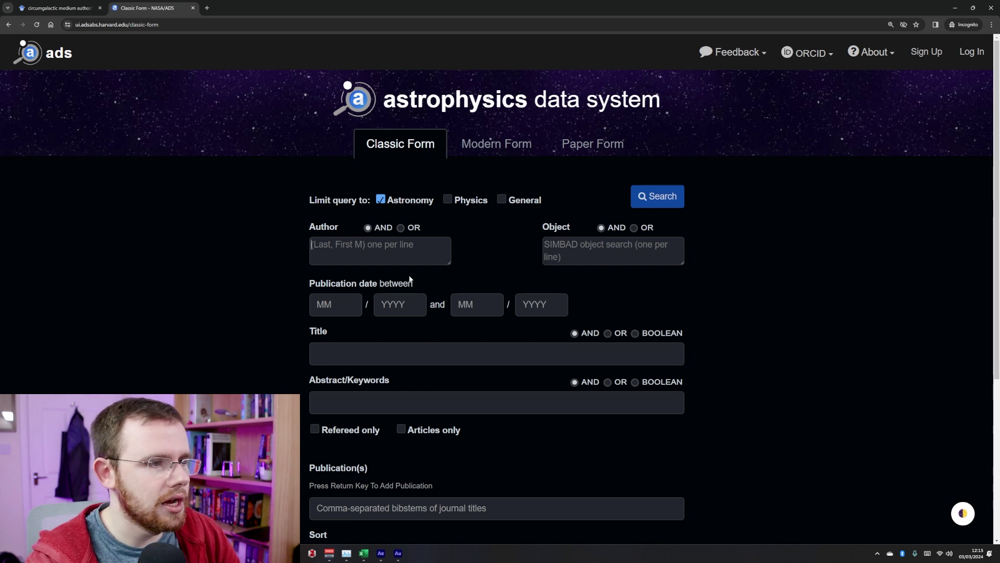
pyautogui.write('R')
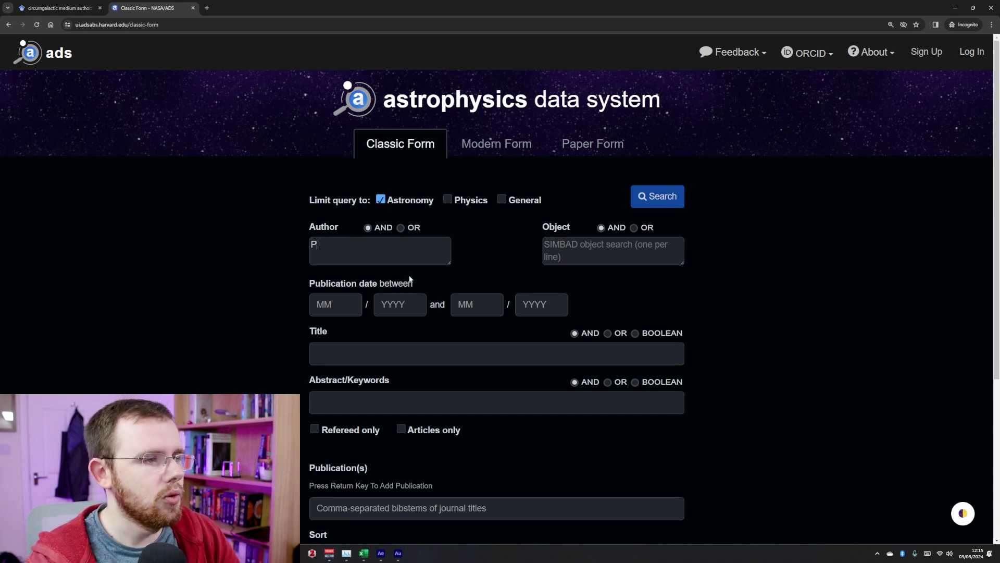
pyautogui.write('akmor')
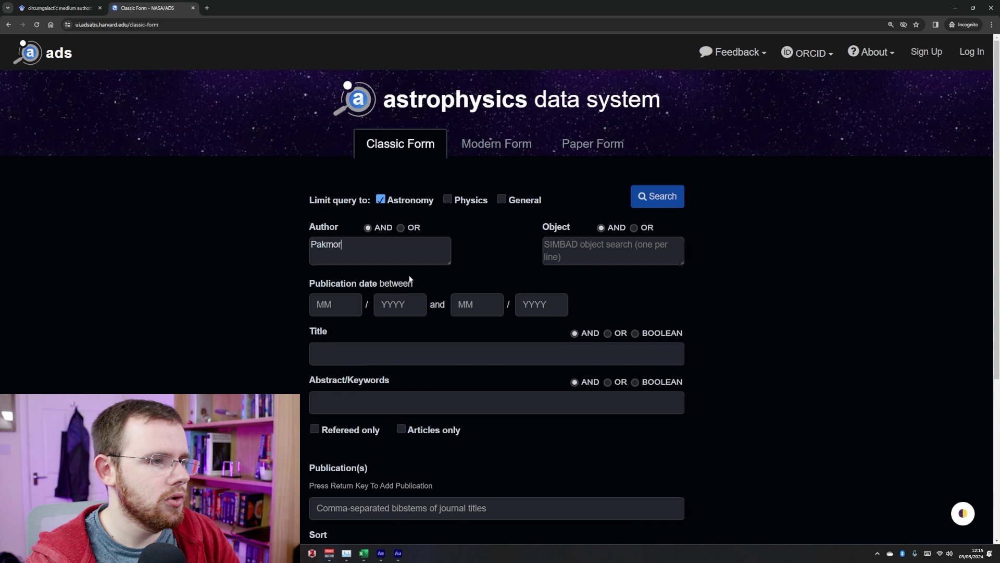
pyautogui.write(', R')
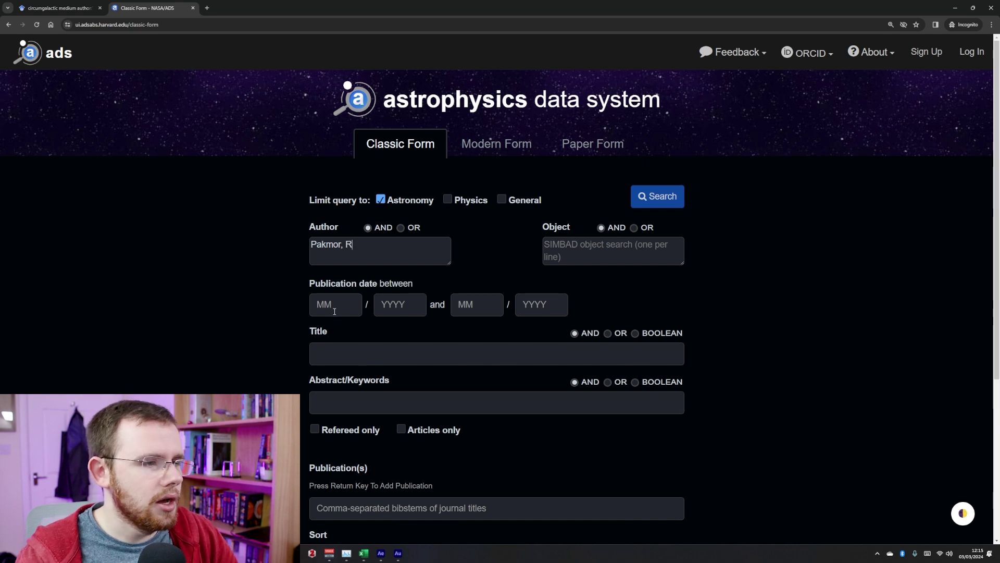
pyautogui.click(327, 305)
pyautogui.click(404, 304)
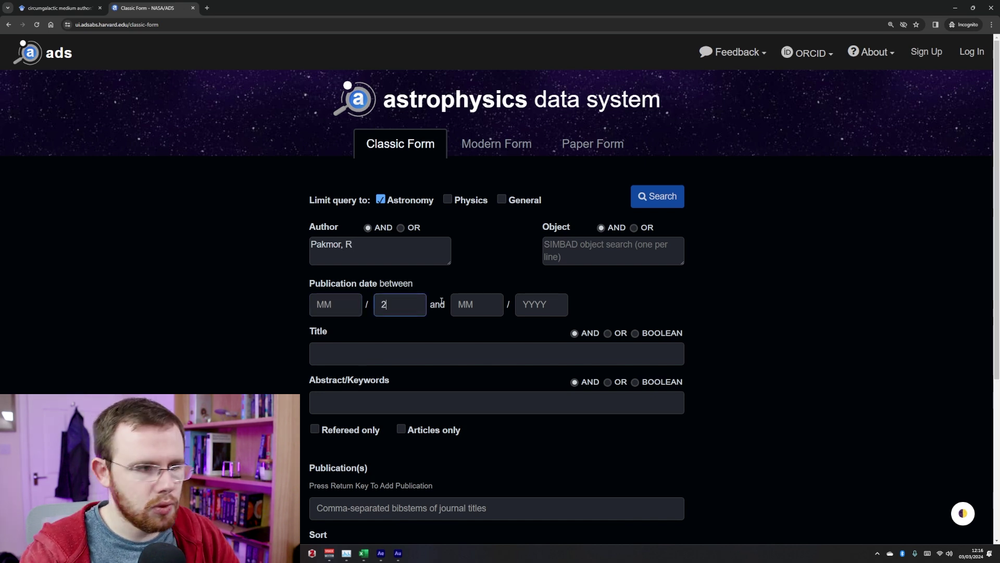
pyautogui.click(536, 298)
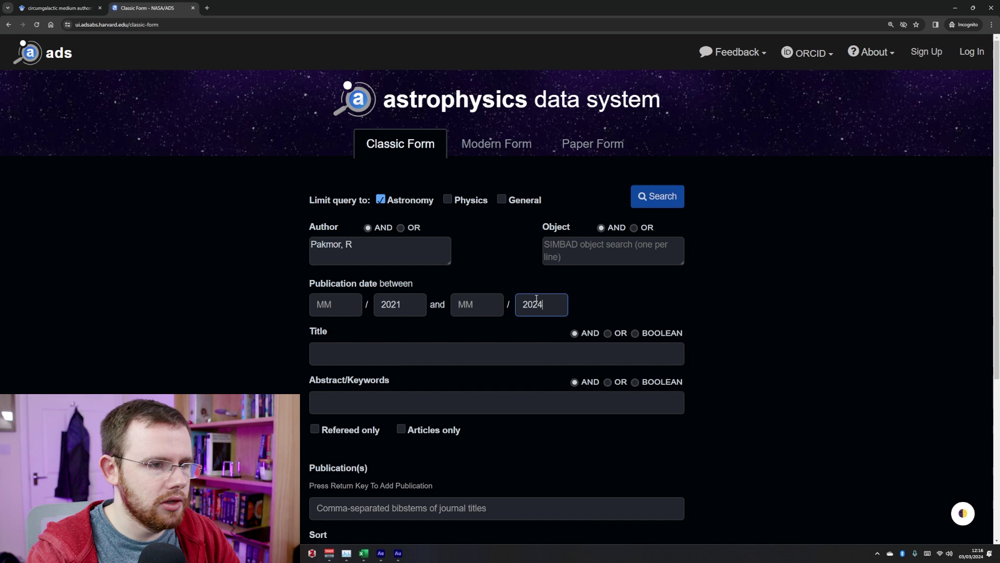
# Step: Search Circumgalactic Medium in both title and abstract, matching terms with OR
pyautogui.click(414, 354)
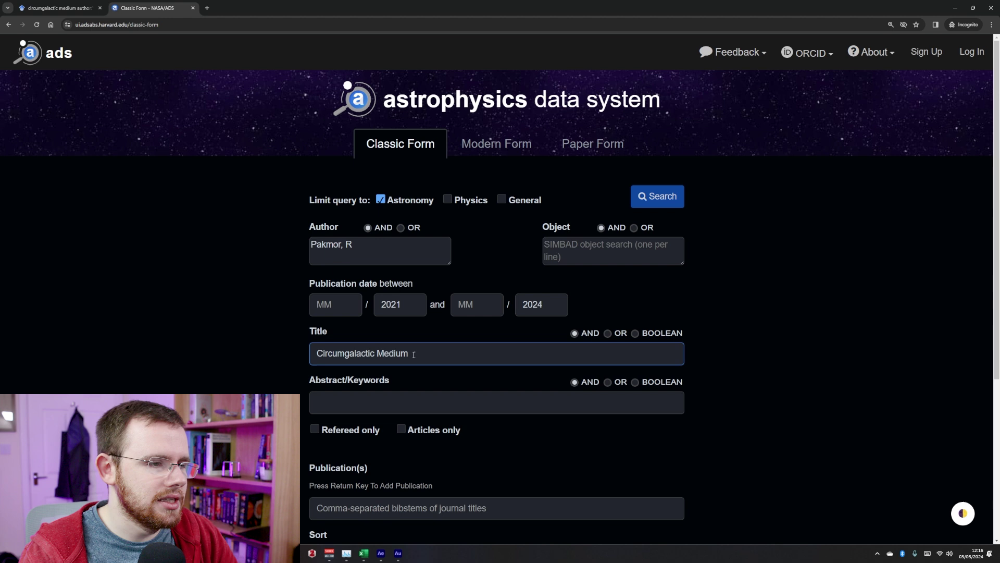
pyautogui.moveTo(414, 354); pyautogui.dragTo(277, 378)
pyautogui.hotkey('ctrl', 'c')
pyautogui.click(407, 397)
pyautogui.hotkey('ctrl', 'v')
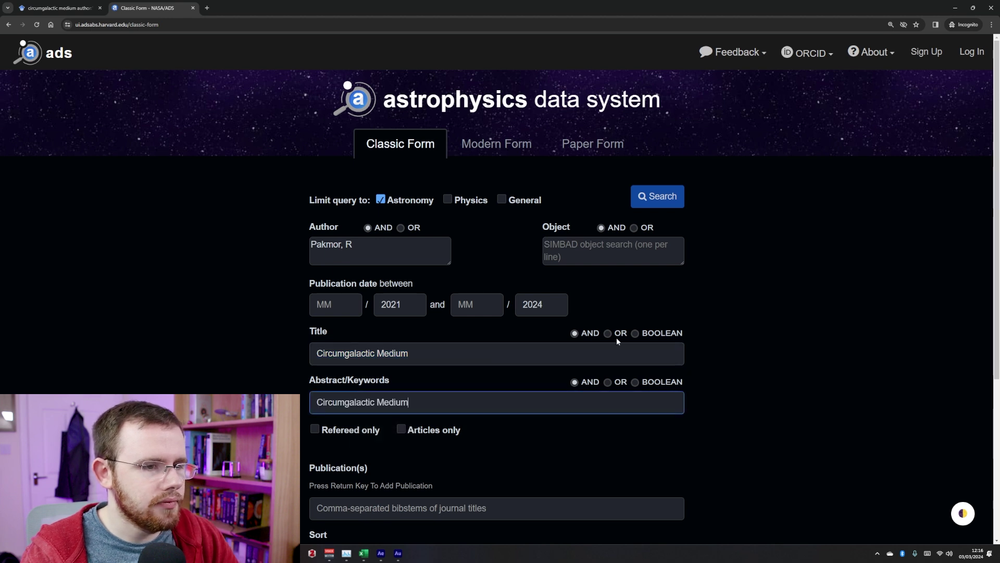
pyautogui.click(619, 335)
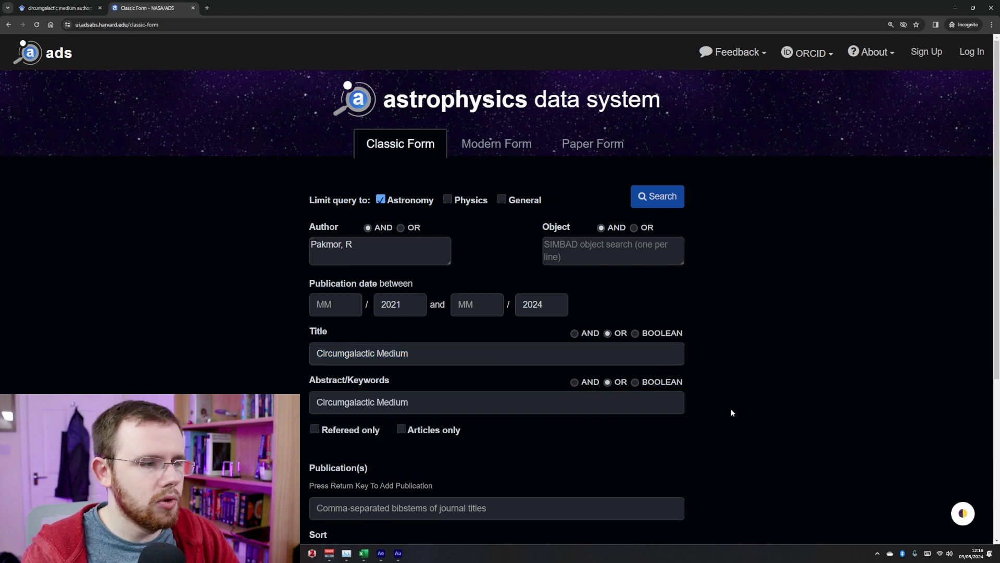
# Step: Restrict publications to MNRAS and run the classic search
pyautogui.scroll(-2, 441, 379)
pyautogui.click(455, 390)
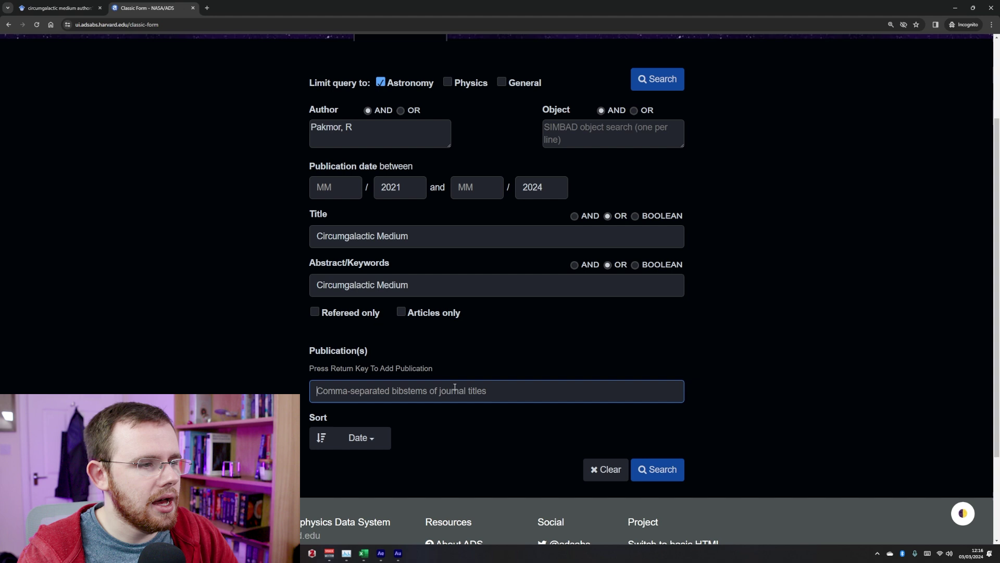
pyautogui.write('Monthly Note')
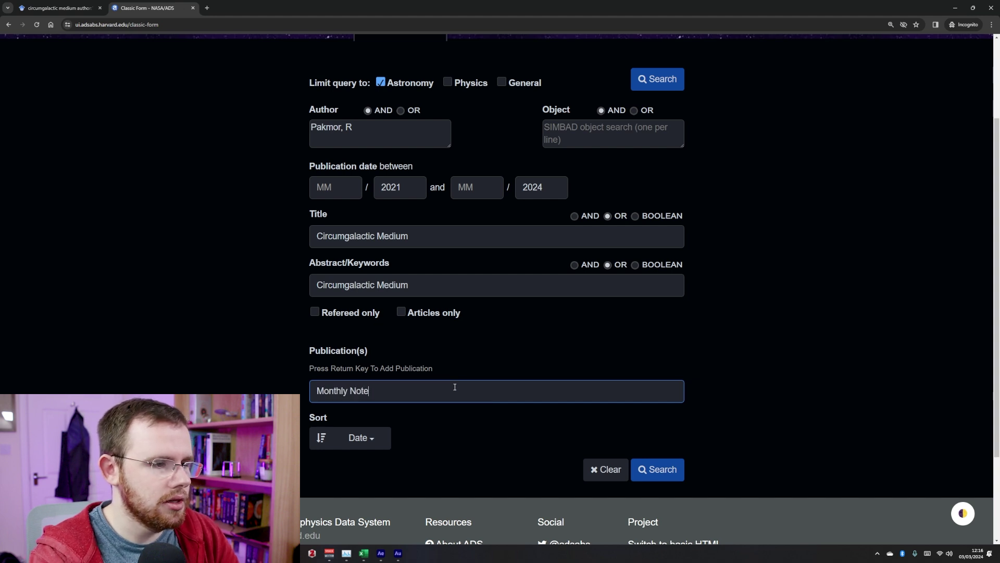
pyautogui.write('i')
pyautogui.hotkey('ctrl', 'BackSpace')
pyautogui.hotkey('ctrl', 'BackSpace')
pyautogui.write('MNRAS')
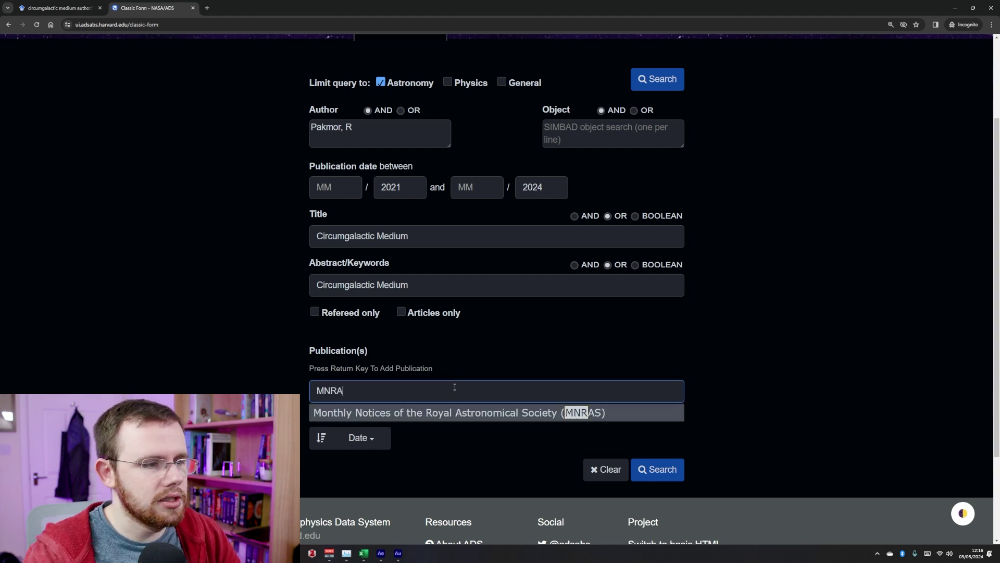
pyautogui.click(472, 415)
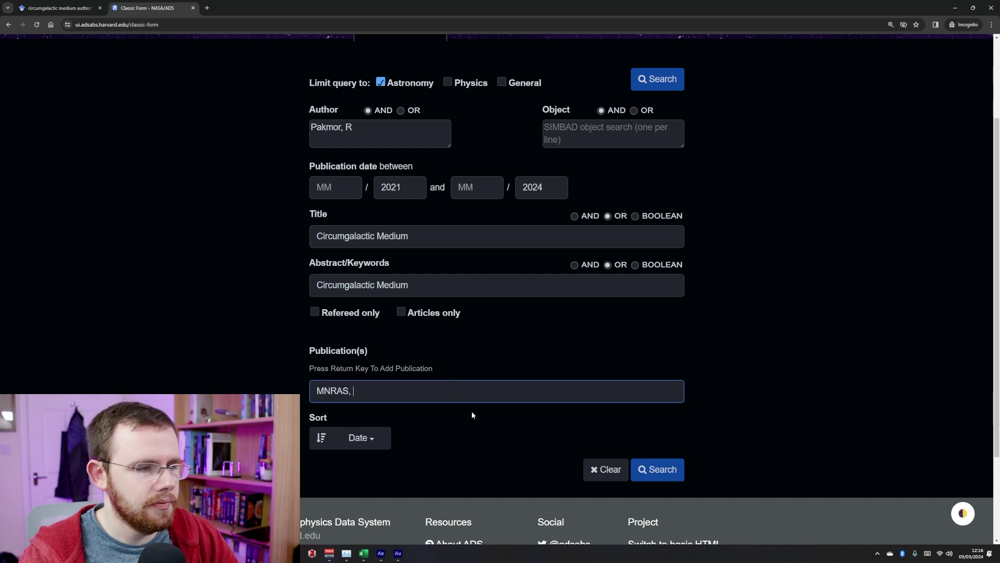
pyautogui.click(661, 471)
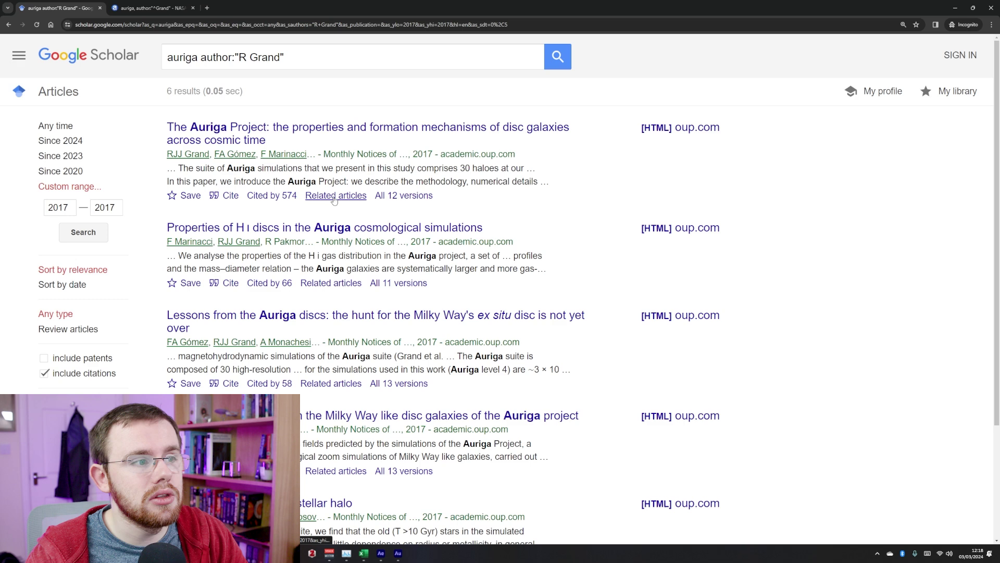
# Step: Browse the related articles, then return to the Auriga results and open the Auriga Project paper
pyautogui.scroll(-10, 423, 193)
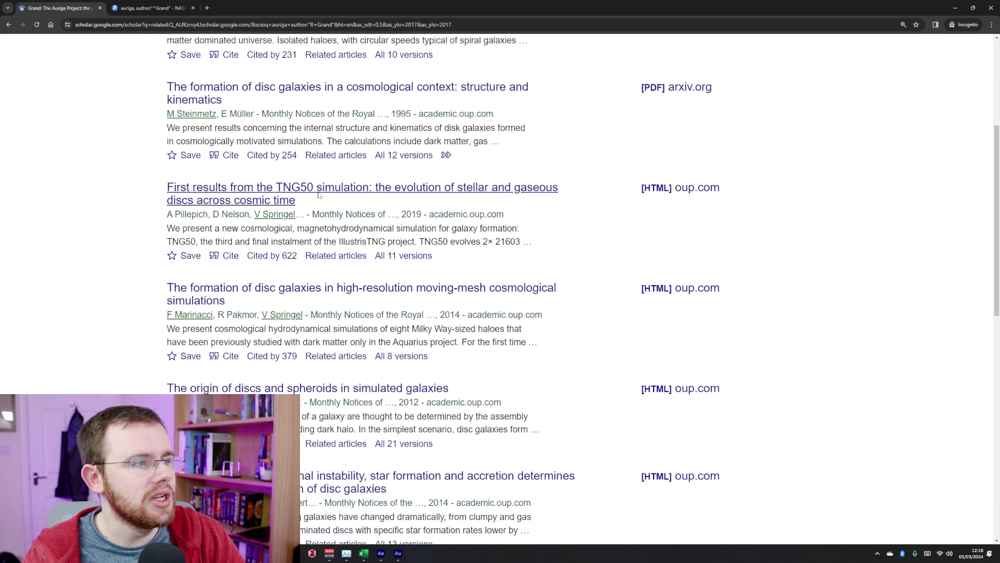
pyautogui.scroll(10, 336, 226)
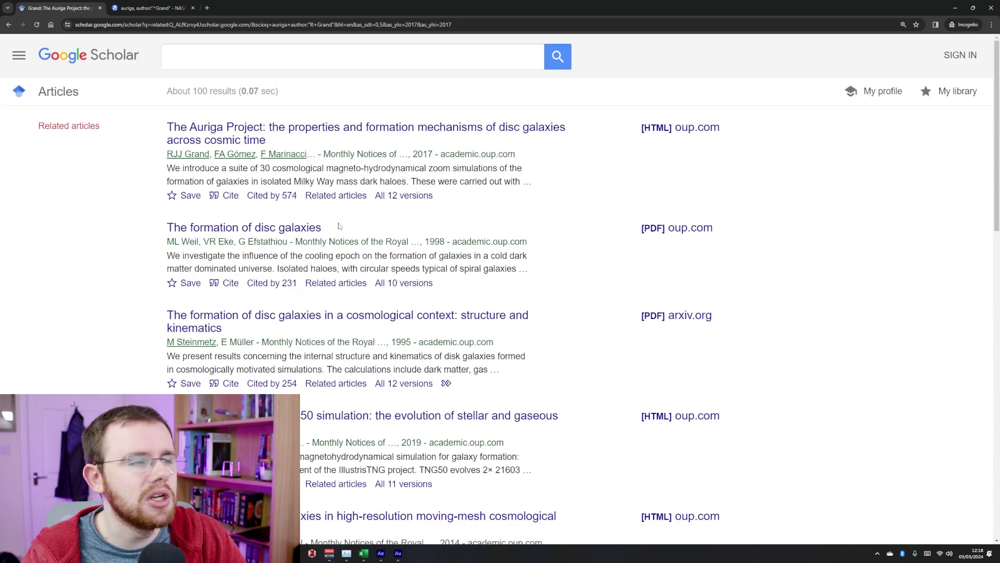
pyautogui.hotkey('alt', 'Left')
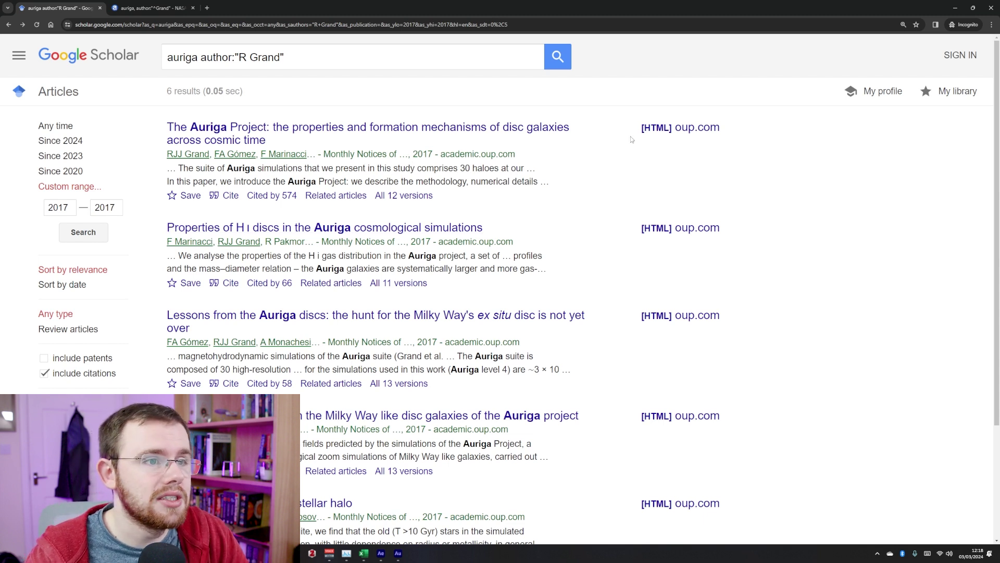
pyautogui.click(364, 201)
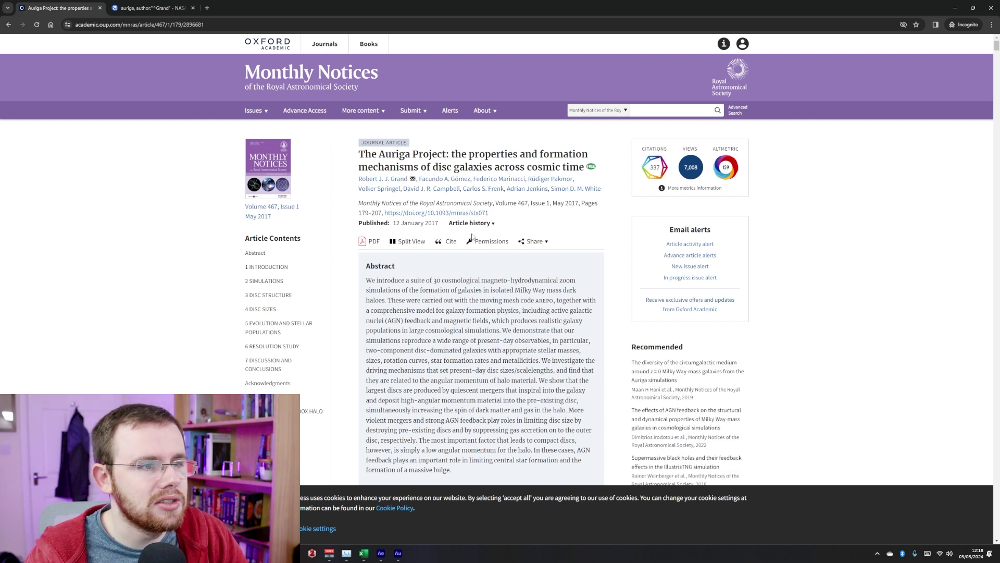
# Step: Jump to the Auriga Project paper's references and scroll through the entries
pyautogui.click(262, 397)
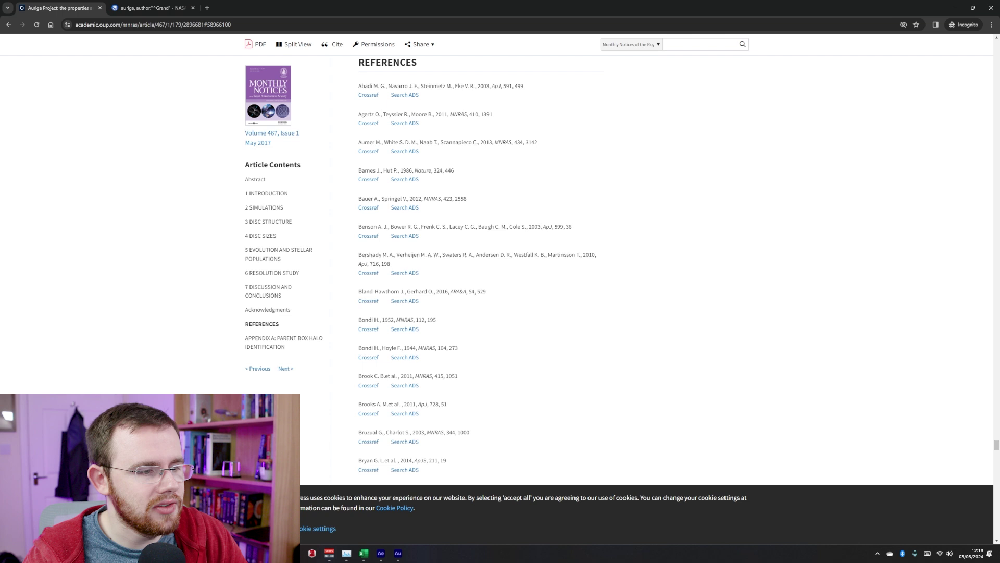
pyautogui.scroll(-15, 433, 330)
pyautogui.scroll(-15, 437, 326)
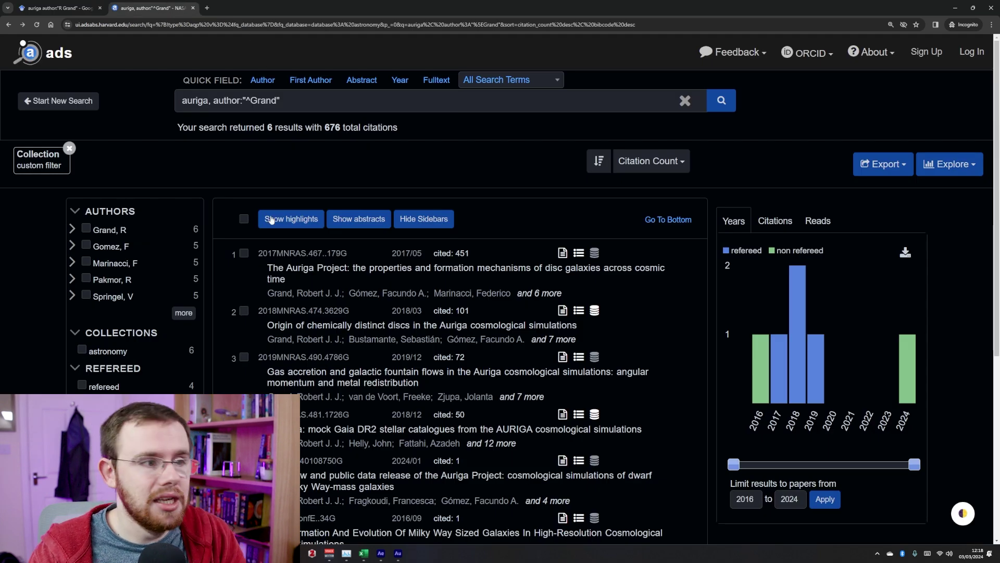
# Step: Open The Auriga Project's ADS abstract page and browse its 139 references
pyautogui.click(304, 271)
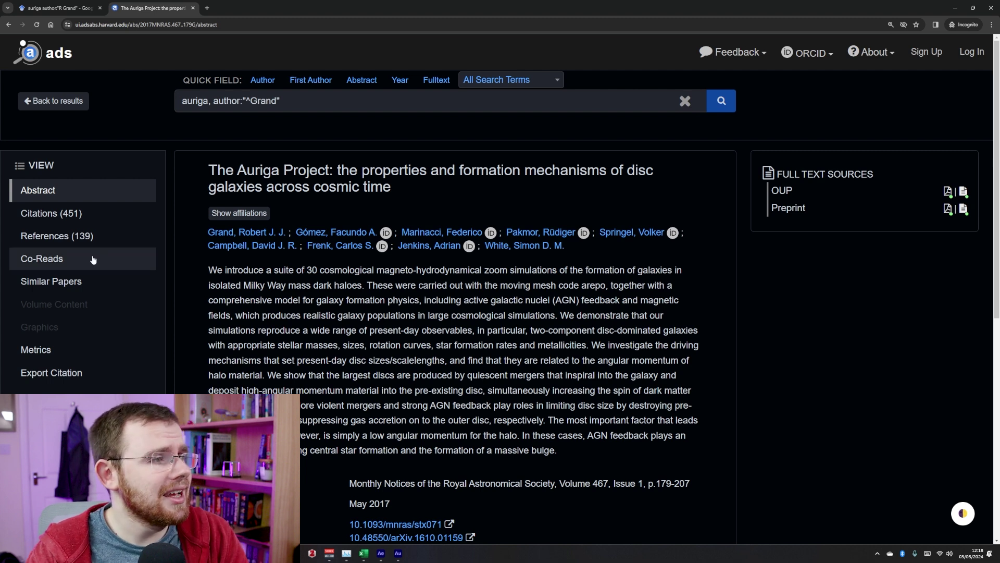
pyautogui.click(61, 235)
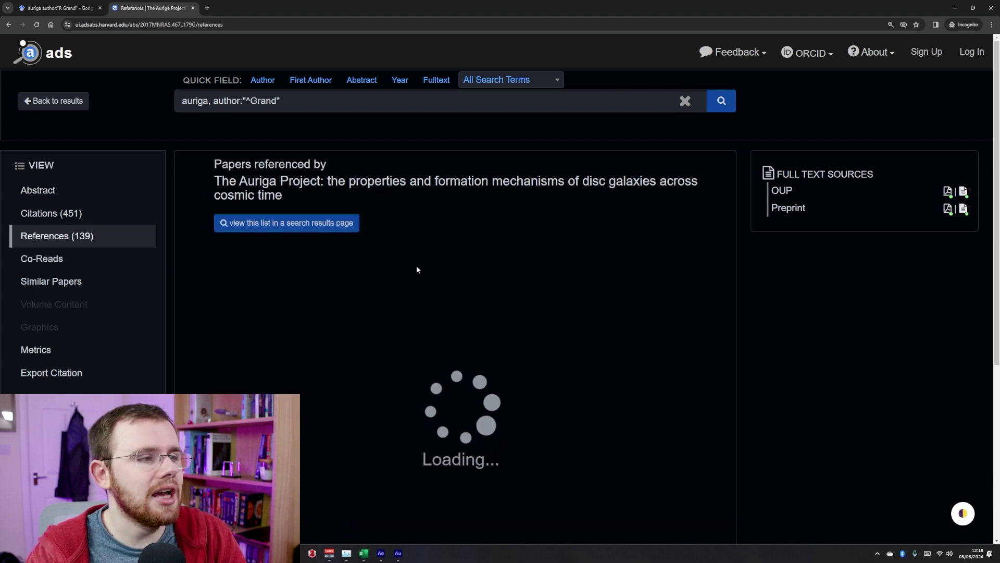
pyautogui.scroll(-8, 392, 275)
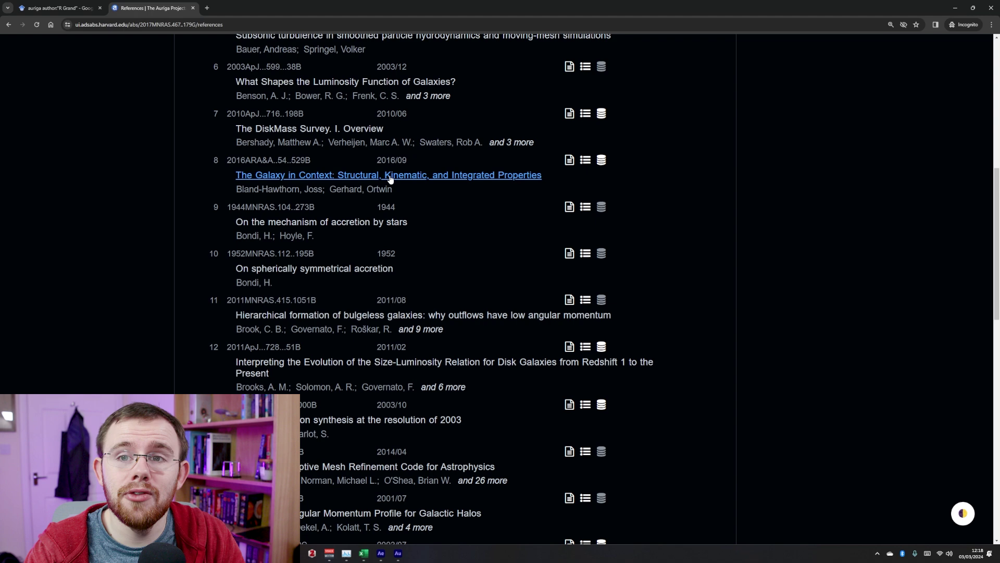
pyautogui.scroll(-14, 377, 190)
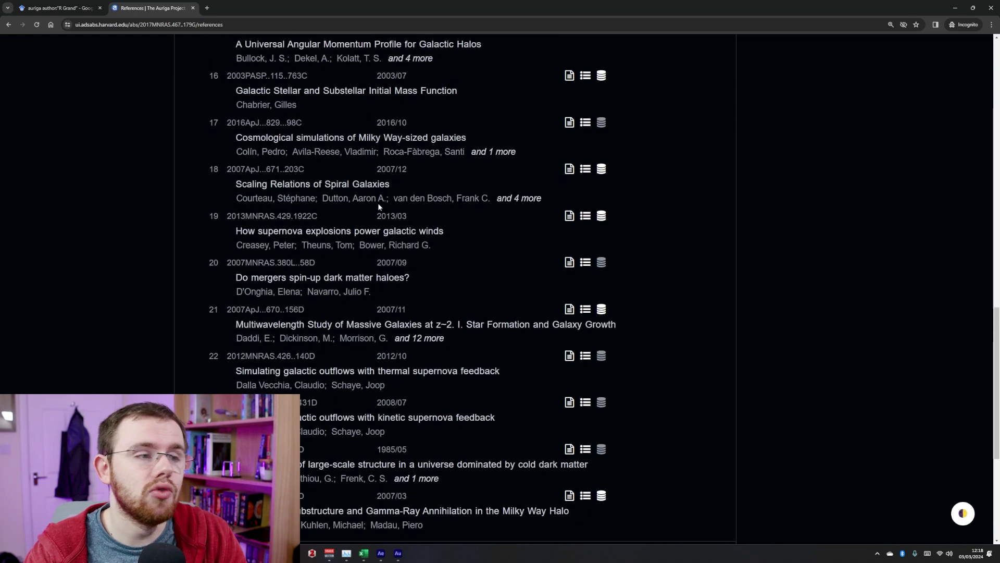
pyautogui.scroll(20, 339, 212)
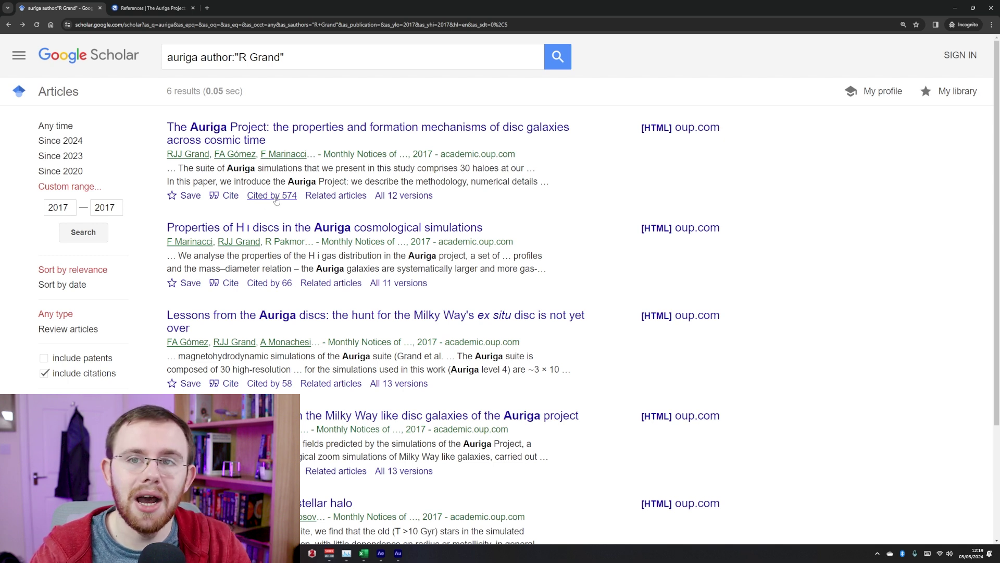
# Step: Scan The Auriga Project's 574 Google Scholar citations, then return to the ADS references tab
pyautogui.click(276, 198)
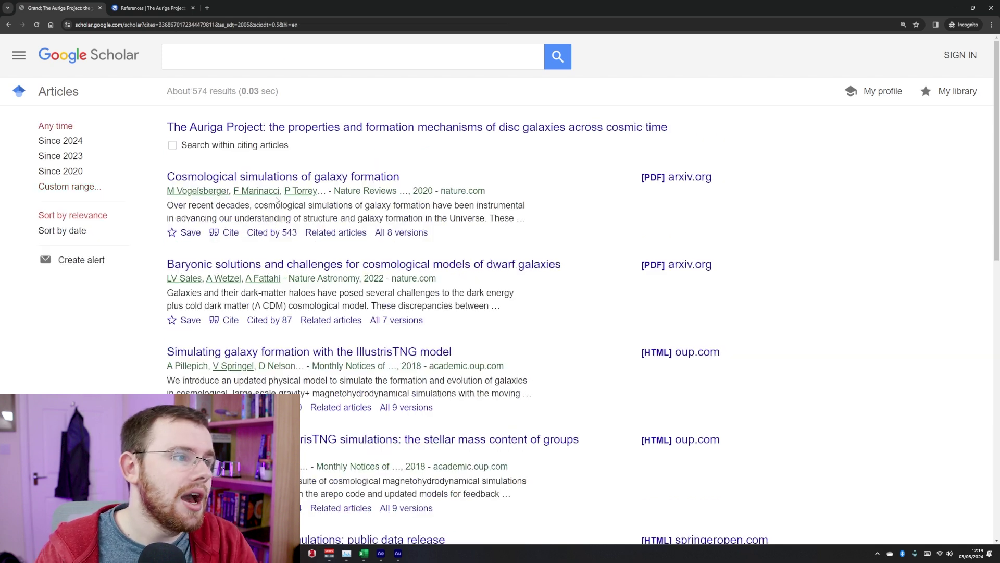
pyautogui.scroll(-12, 318, 217)
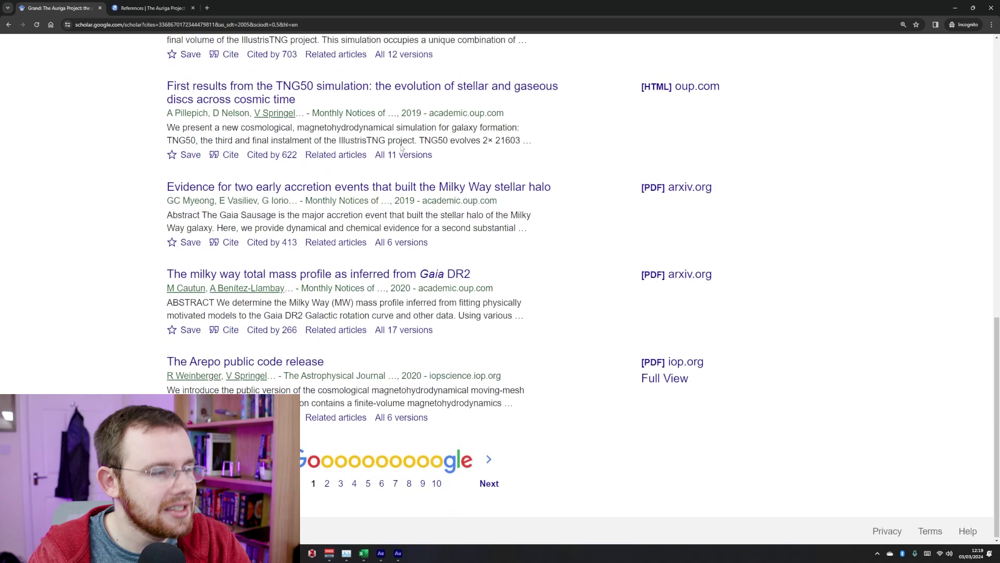
pyautogui.scroll(12, 325, 443)
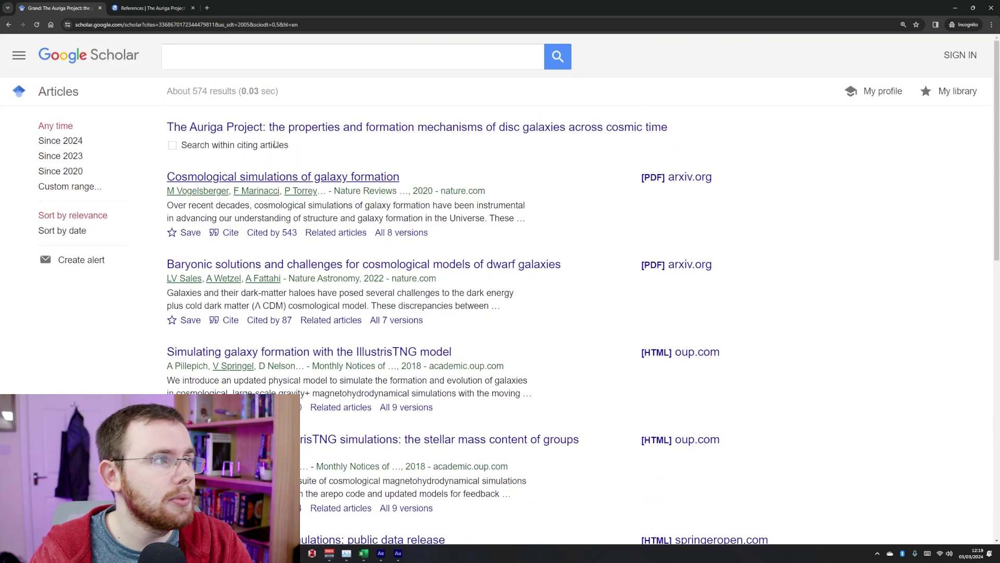
pyautogui.hotkey('ctrl', 'Tab')
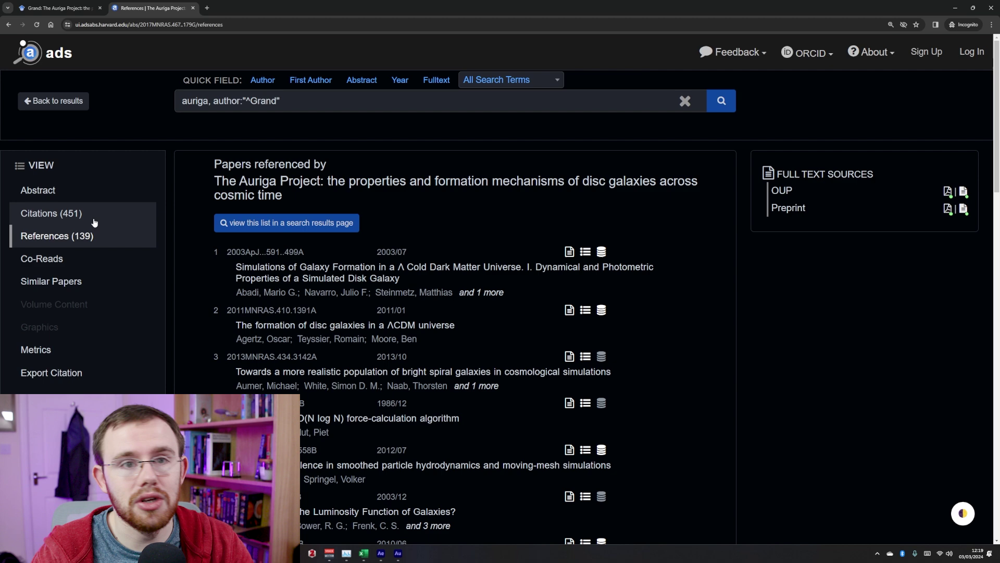
# Step: Browse the 451 ADS citations of The Auriga Project, listed newest first
pyautogui.click(96, 223)
pyautogui.scroll(-20, 475, 273)
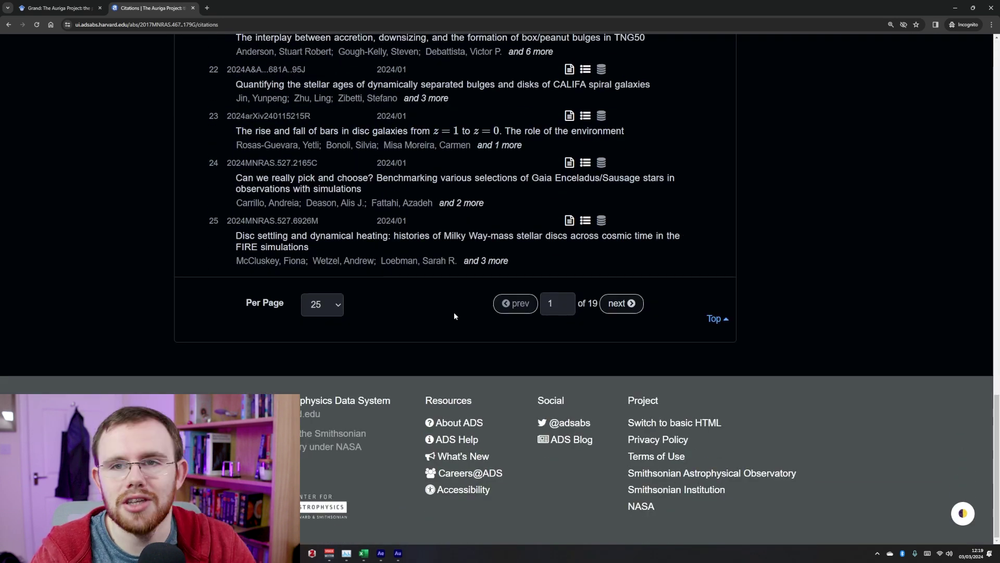
pyautogui.scroll(20, 455, 316)
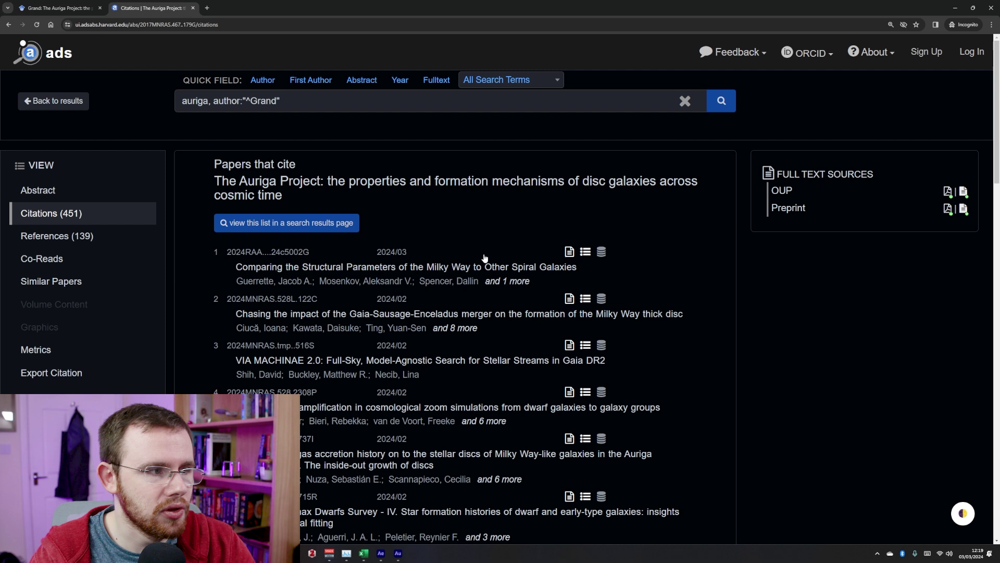